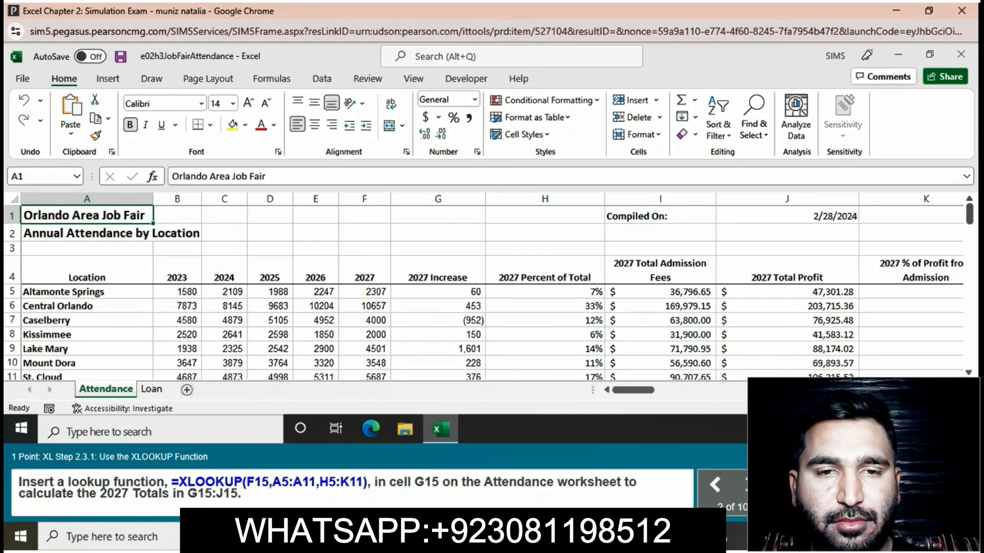
Step: Begin a new formula in cell G15 beside Kissimmee with an equals sign
{"action": "scroll", "coordinate": [483, 292], "scroll_direction": "down", "scroll_amount": 2}
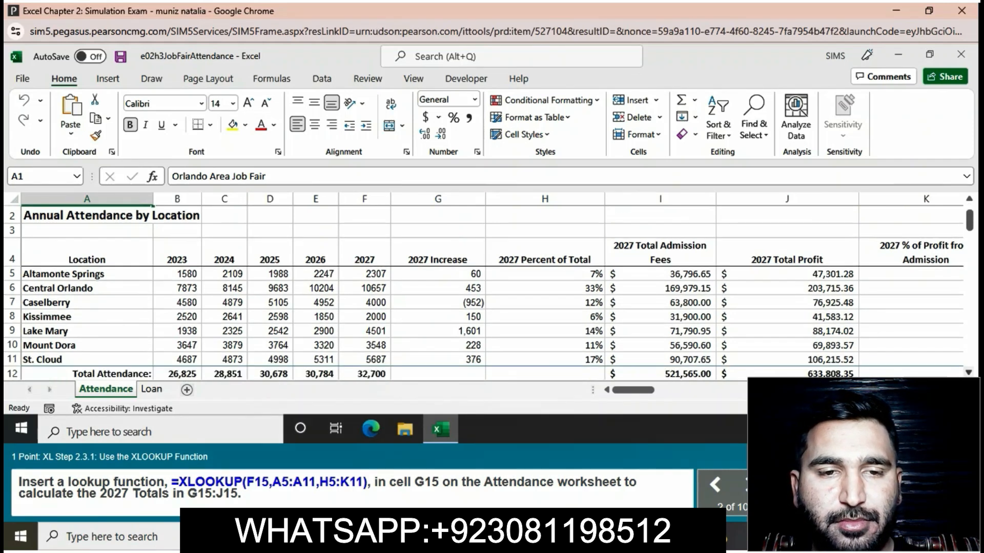
{"action": "scroll", "coordinate": [484, 292], "scroll_direction": "down", "scroll_amount": 1}
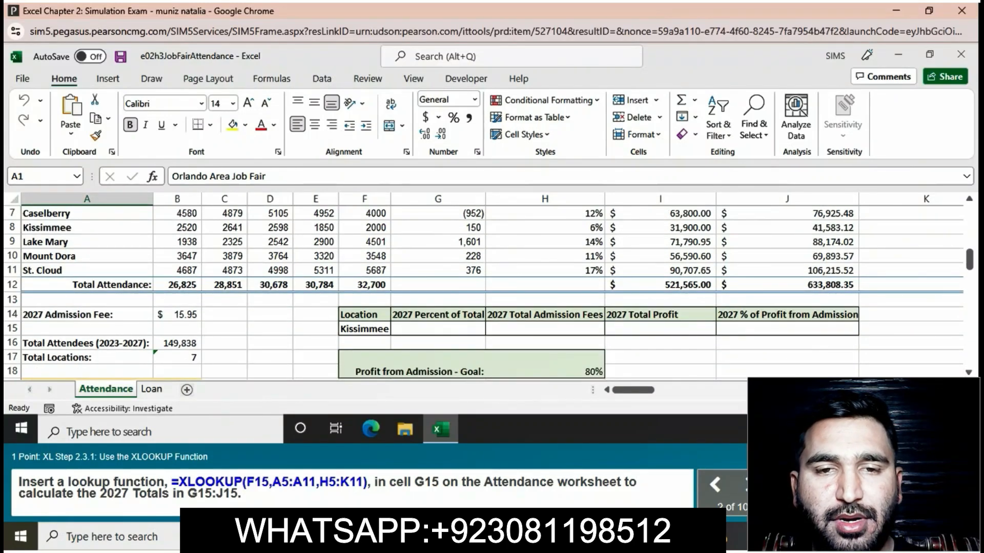
{"action": "left_click", "coordinate": [437, 285]}
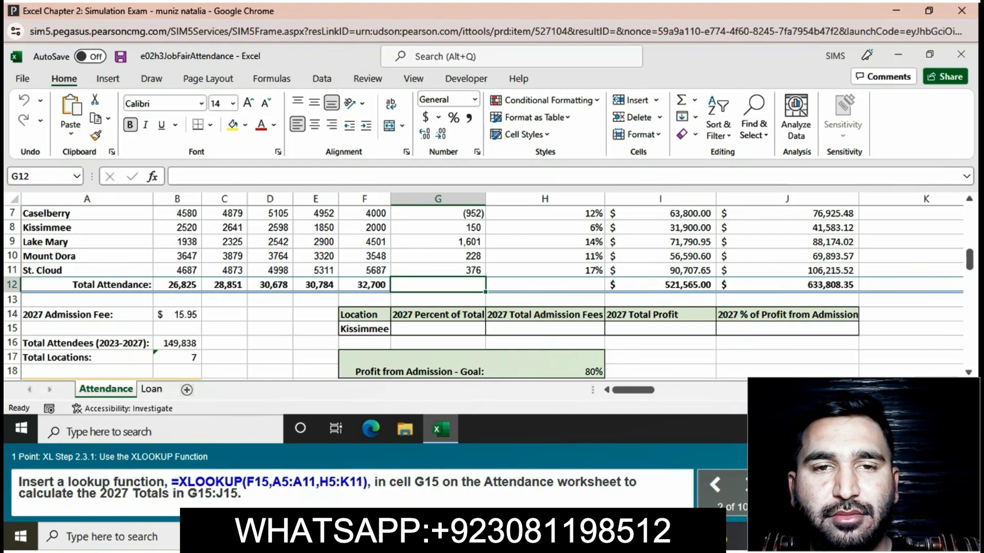
{"action": "left_click", "coordinate": [437, 329]}
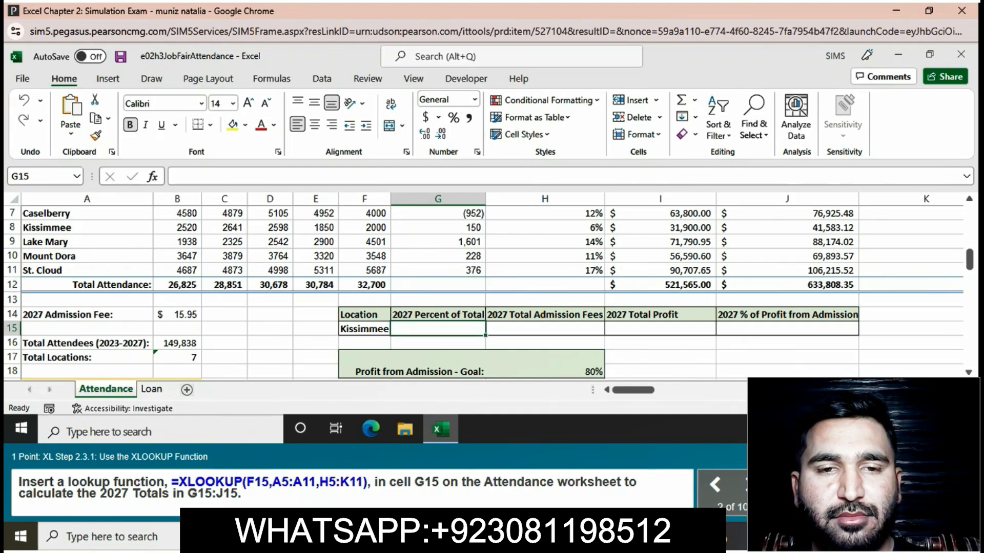
{"action": "left_click", "coordinate": [297, 176]}
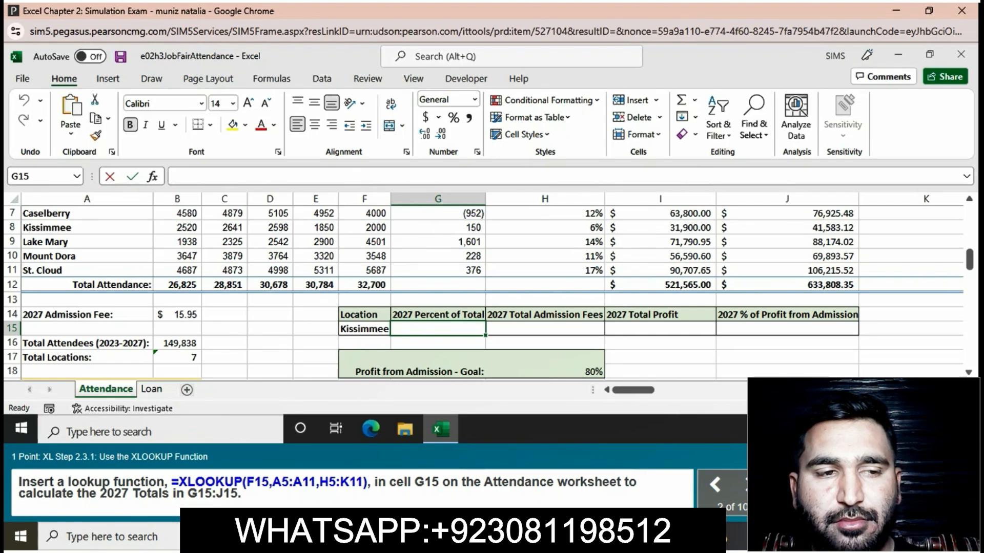
{"action": "type", "text": "="}
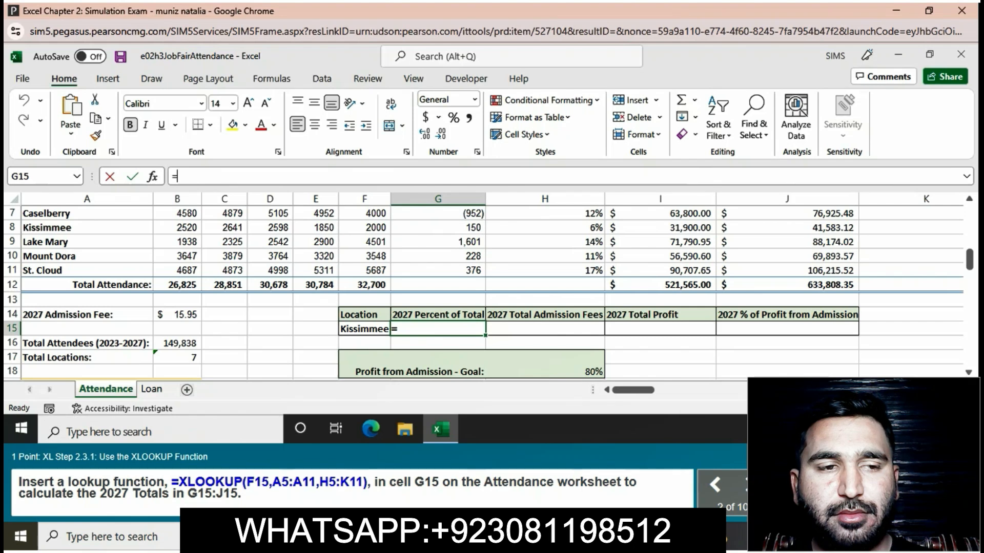
Step: Type =XLOOKUP(F15,A5:A11,H5:K11) into G15 to look up Kissimmee's 2027 totals
{"action": "type", "text": "X"}
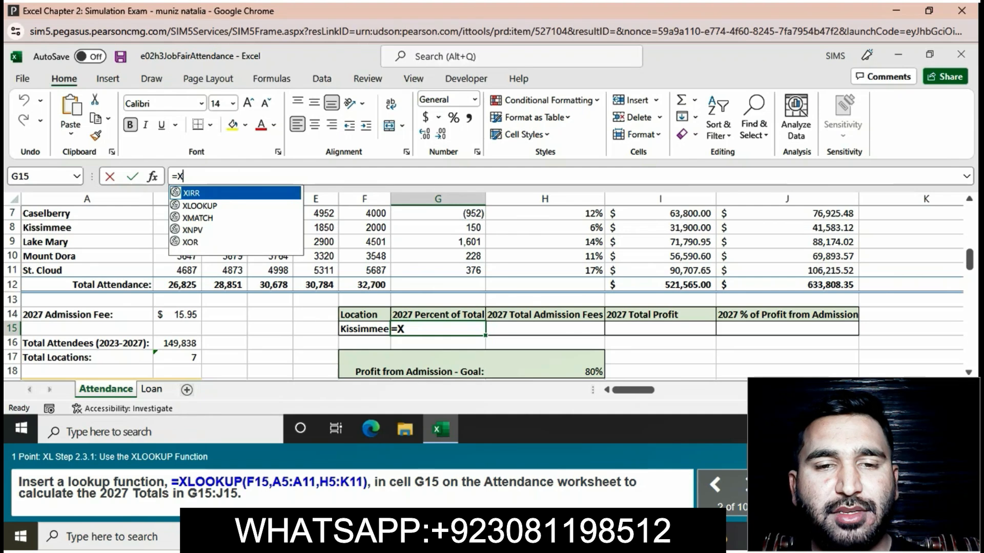
{"action": "type", "text": "LOOKUP"}
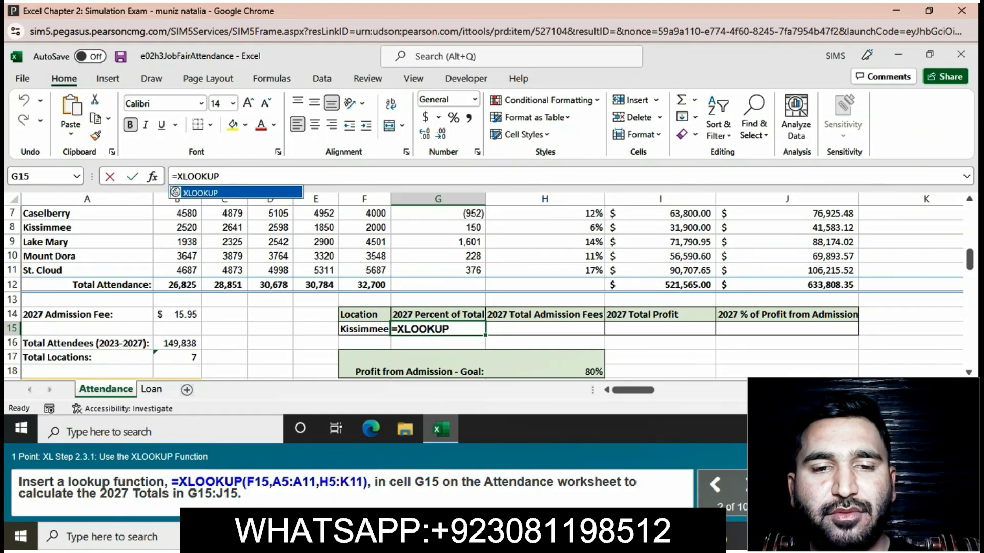
{"action": "type", "text": "("}
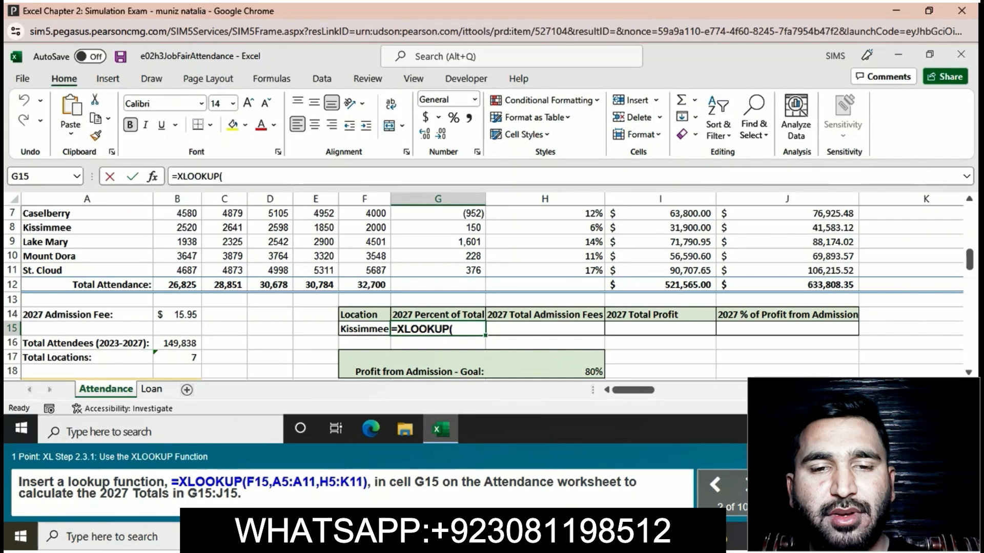
{"action": "type", "text": "F"}
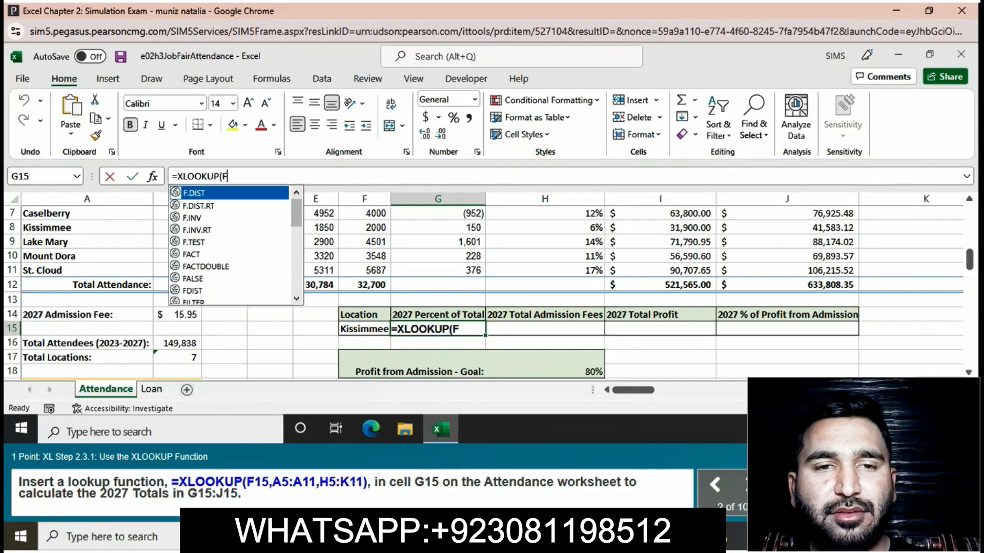
{"action": "type", "text": "15"}
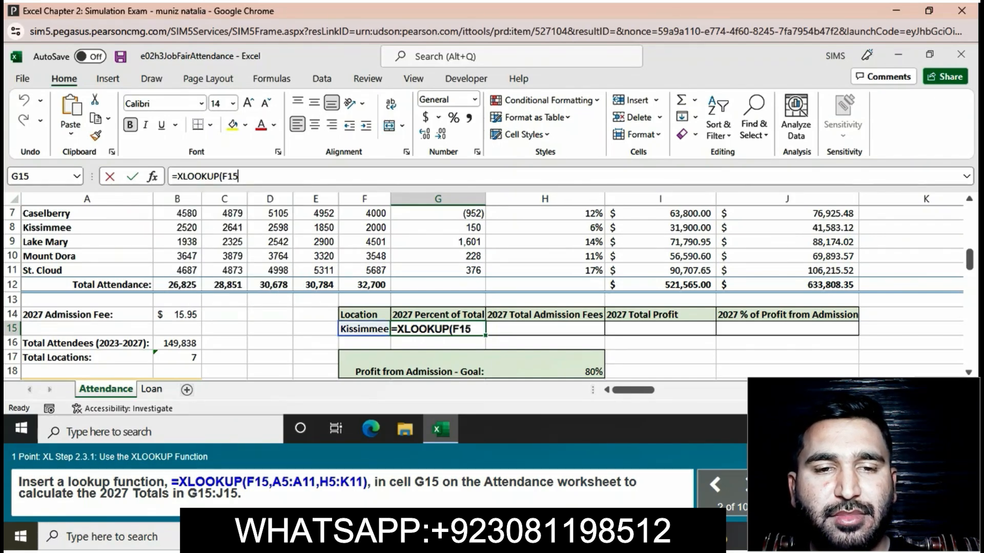
{"action": "type", "text": ","}
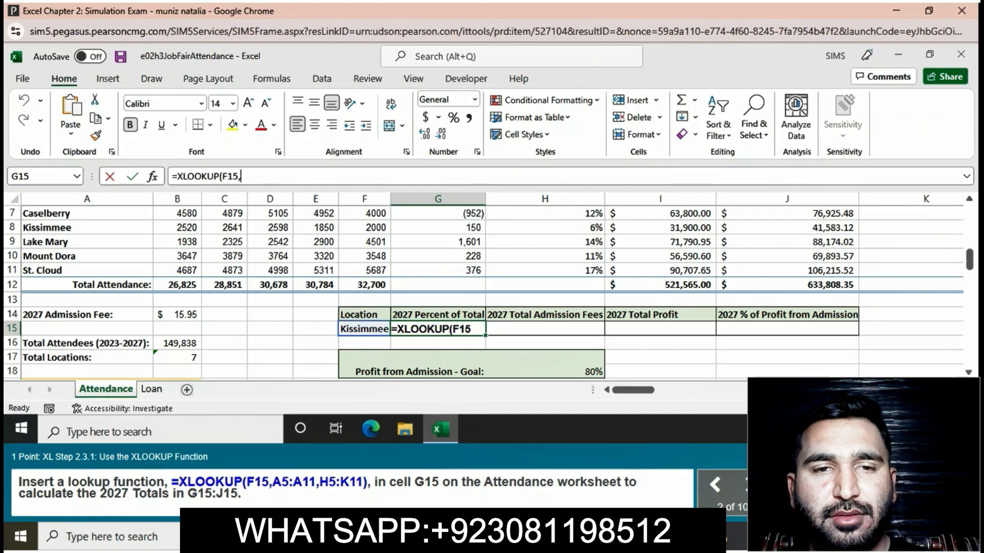
{"action": "type", "text": "A5"}
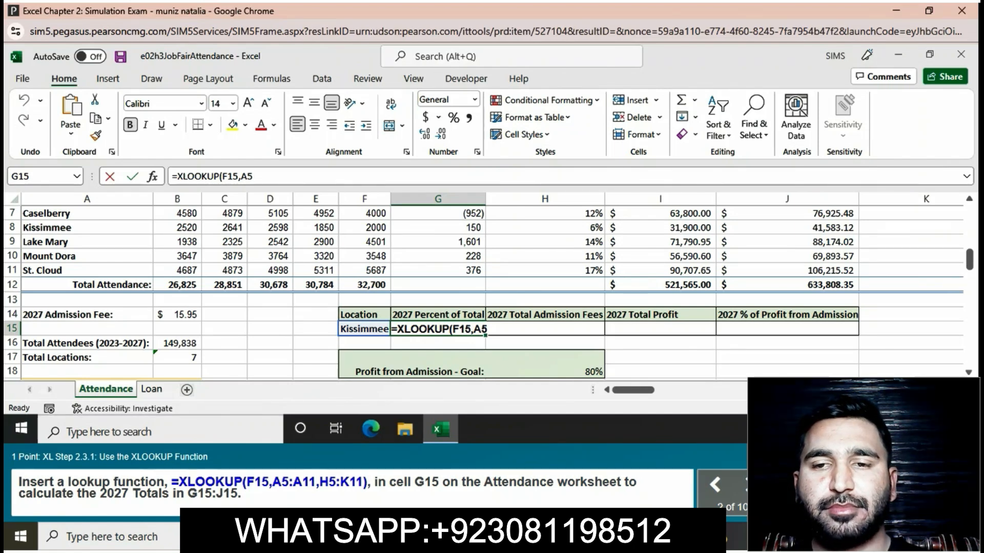
{"action": "type", "text": ":"}
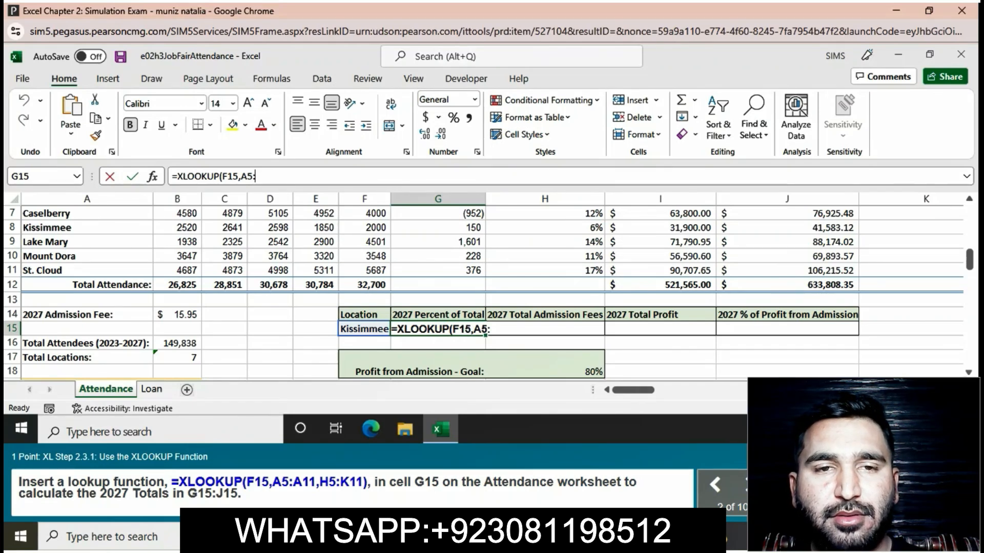
{"action": "type", "text": "A11"}
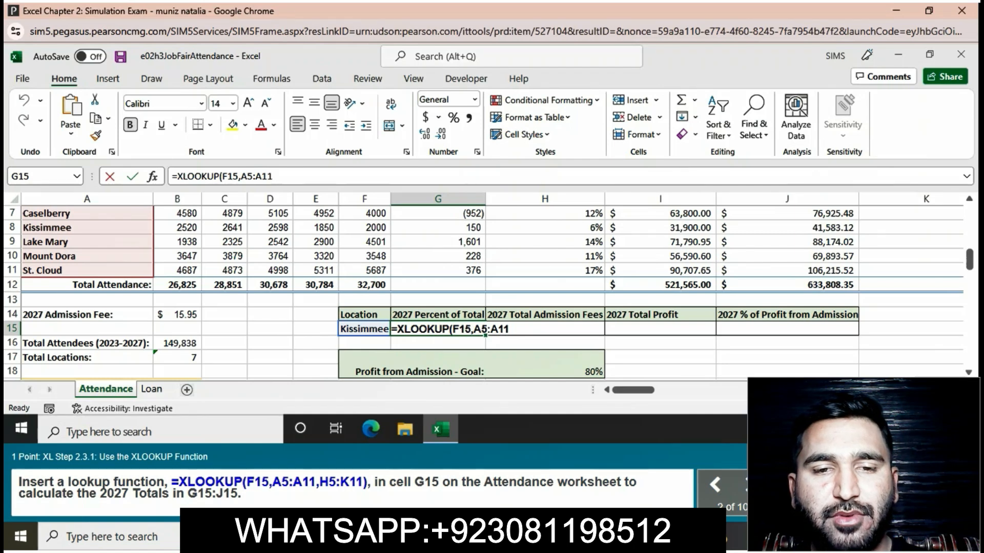
{"action": "type", "text": ","}
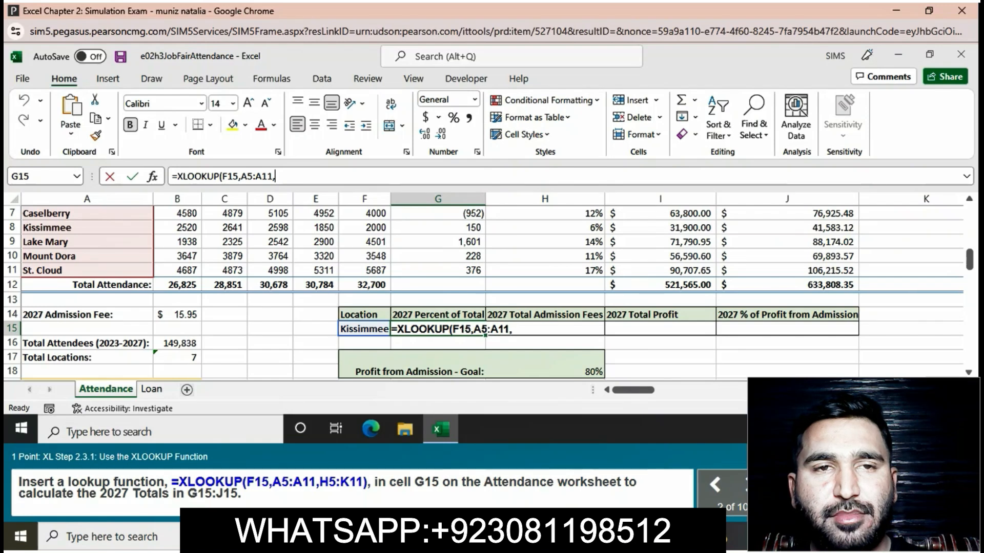
{"action": "type", "text": "H5"}
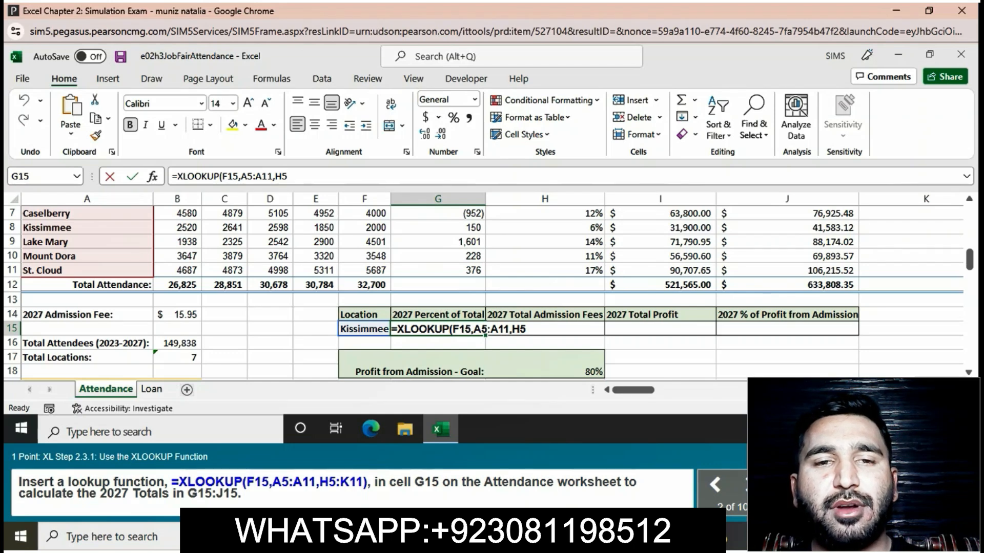
{"action": "type", "text": ":"}
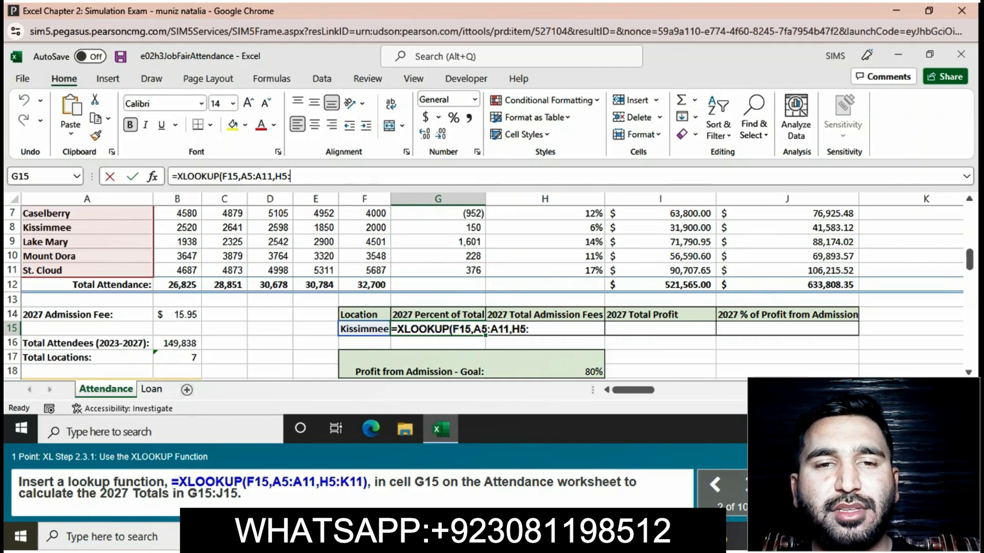
{"action": "type", "text": "K11"}
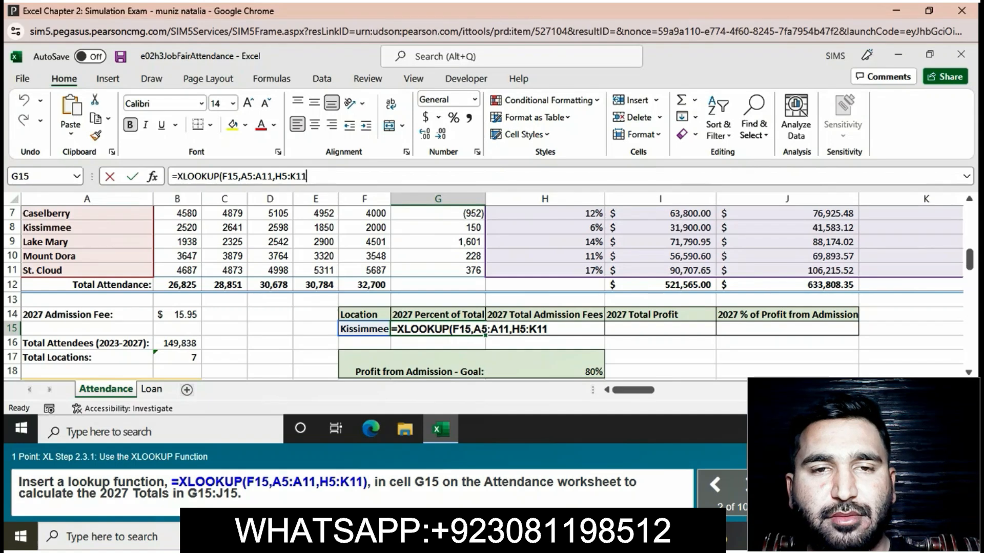
{"action": "type", "text": ")"}
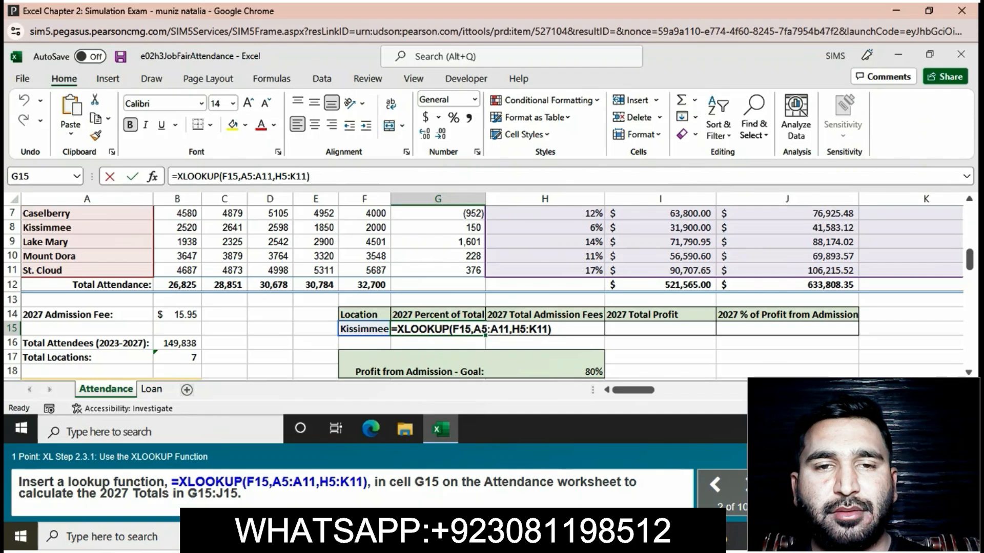
Step: Commit the G15 lookup formula and select cell B22 for minimum attendance
{"action": "key", "text": "Tab"}
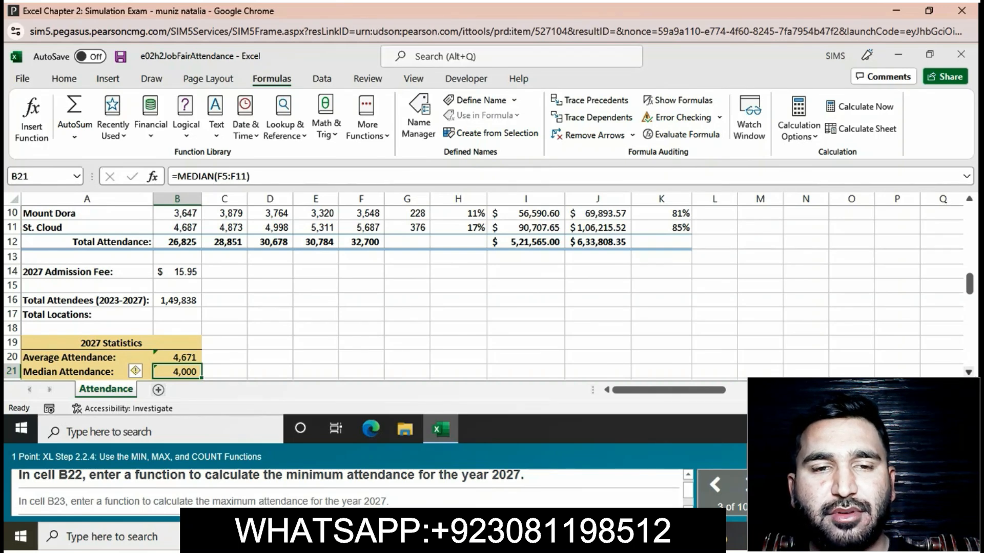
{"action": "scroll", "coordinate": [487, 294], "scroll_direction": "down", "scroll_amount": 2}
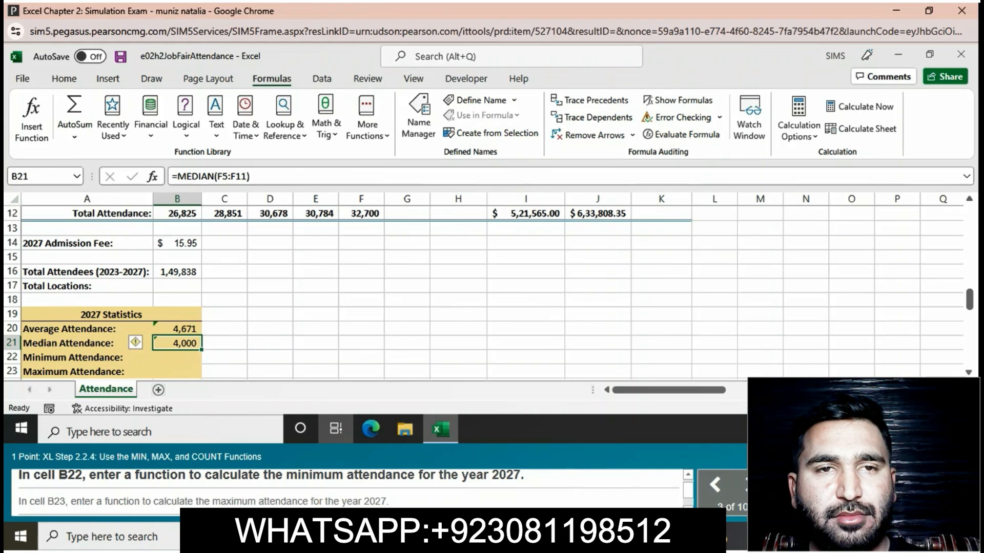
{"action": "left_click", "coordinate": [177, 358]}
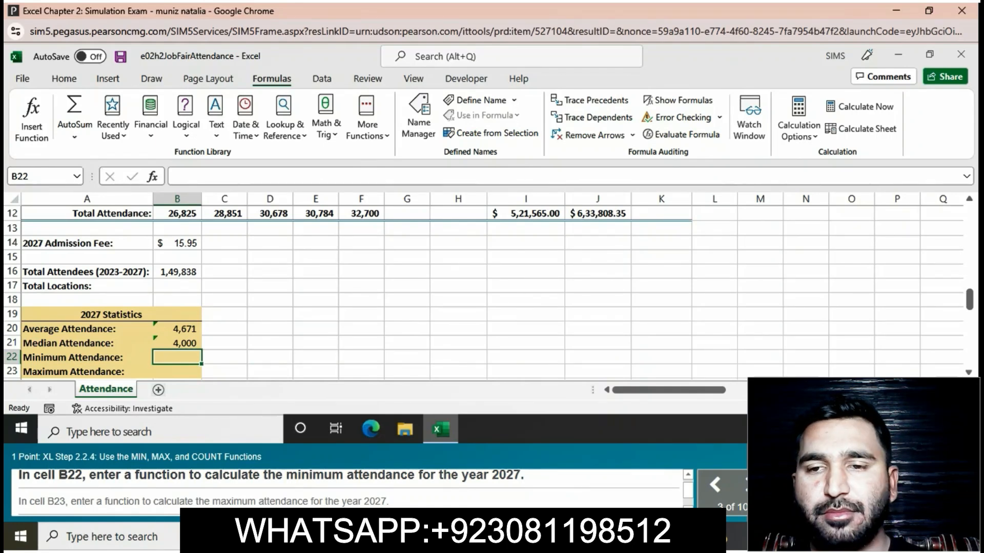
Step: Enter =MIN(F5:F11) in B22 to calculate the 2027 minimum attendance
{"action": "type", "text": "="}
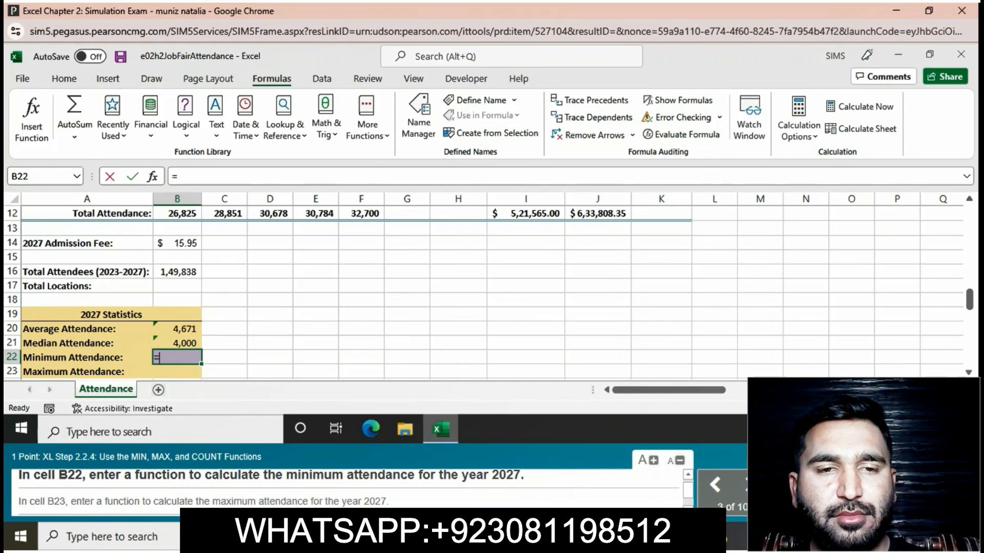
{"action": "type", "text": "M"}
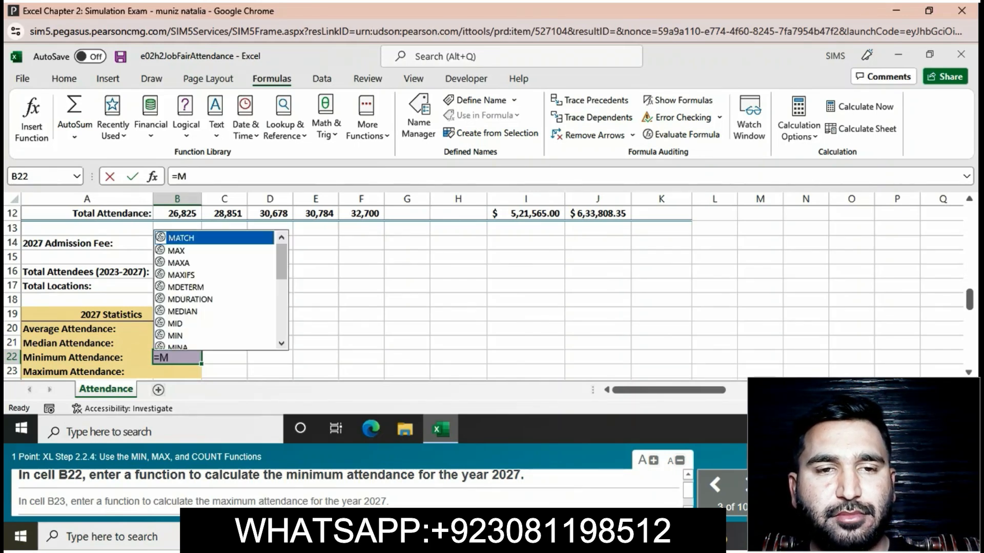
{"action": "type", "text": "IN"}
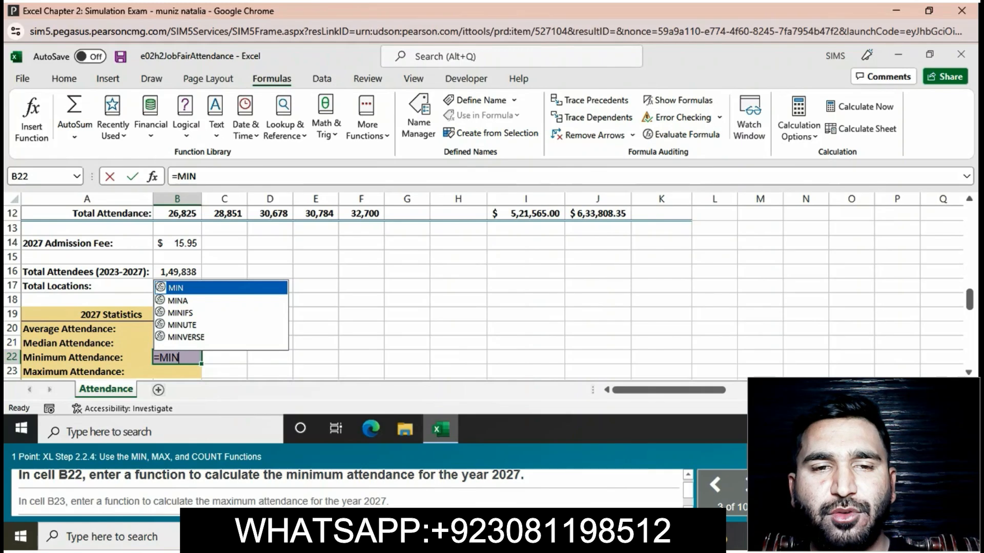
{"action": "type", "text": "("}
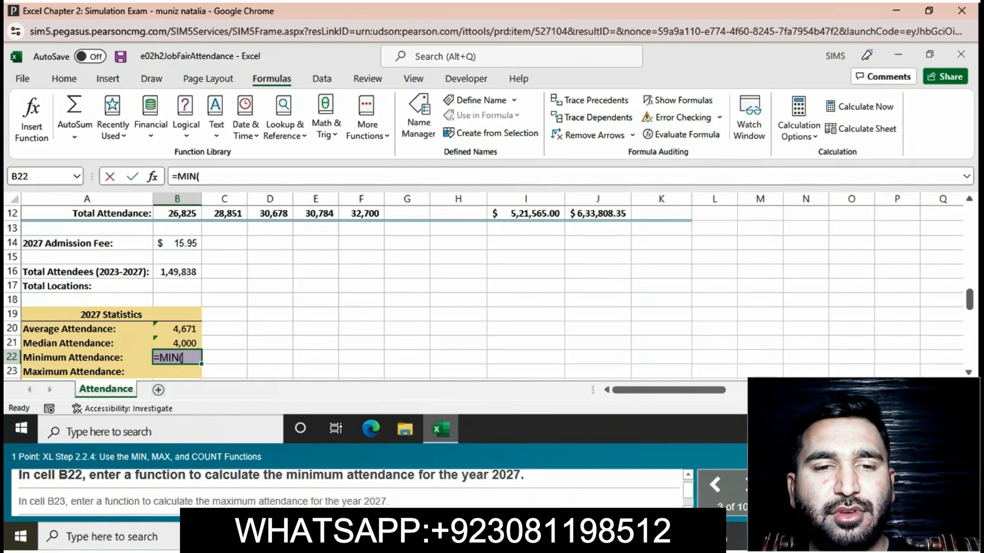
{"action": "type", "text": "("}
{"action": "key", "text": "BackSpace"}
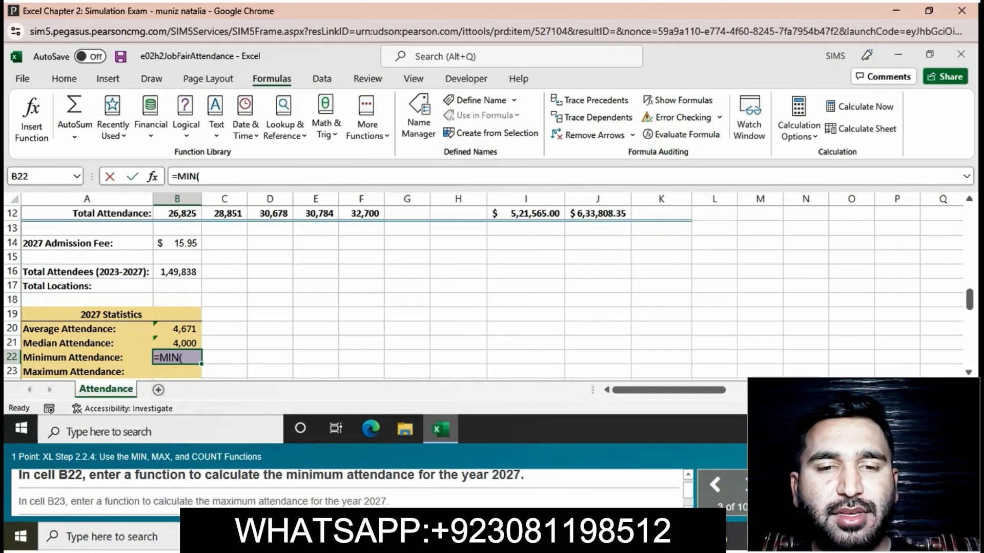
{"action": "type", "text": "F5"}
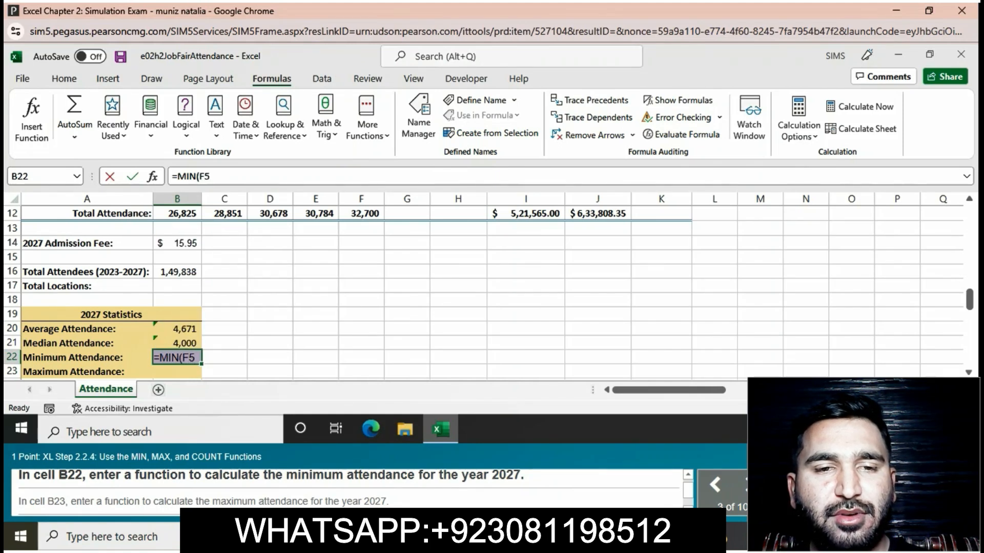
{"action": "type", "text": ":"}
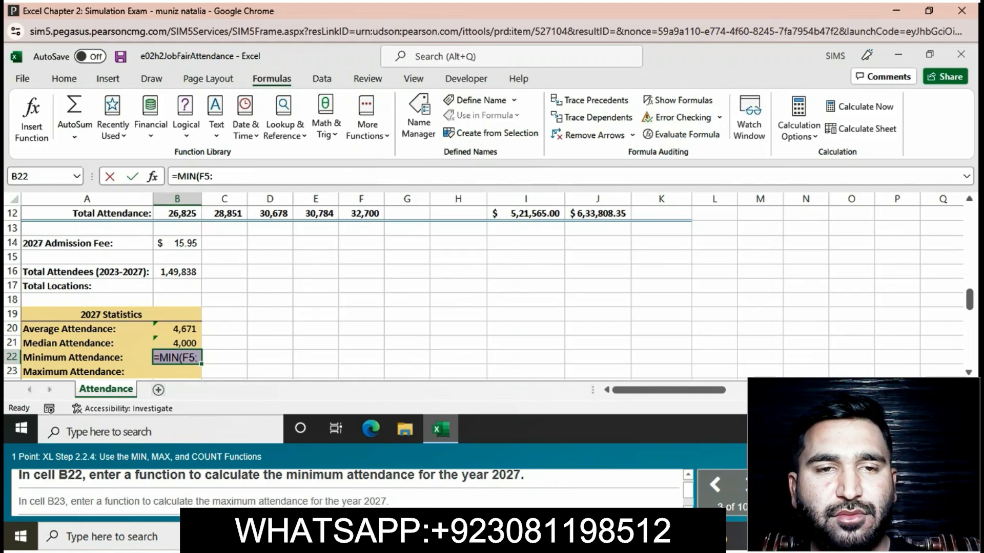
{"action": "type", "text": "F11"}
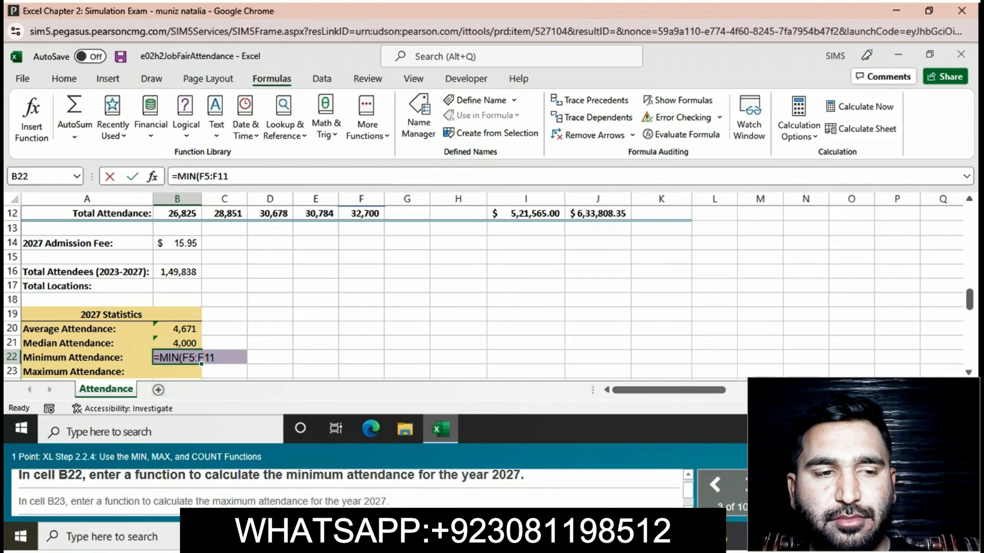
{"action": "type", "text": ")"}
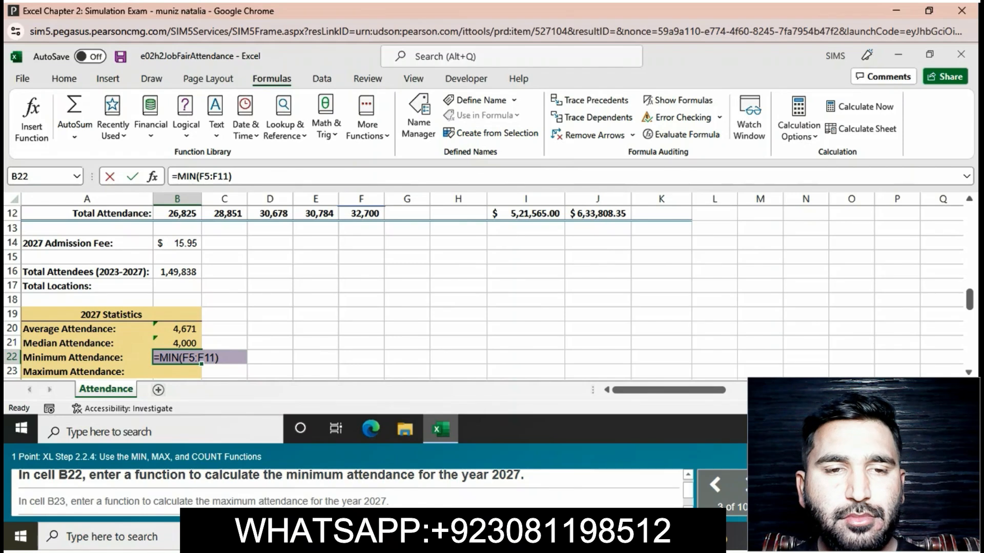
{"action": "key", "text": "Return"}
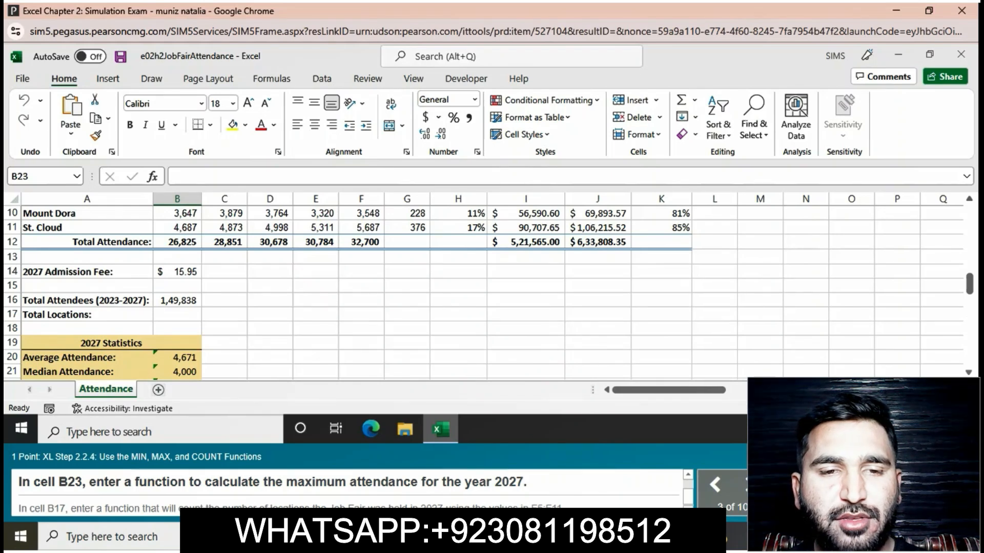
Step: Enter =MAX(F5:F11) in B23, fixing a range typo, showing maximum attendance 10,657
{"action": "scroll", "coordinate": [968, 372], "scroll_direction": "down", "scroll_amount": 1}
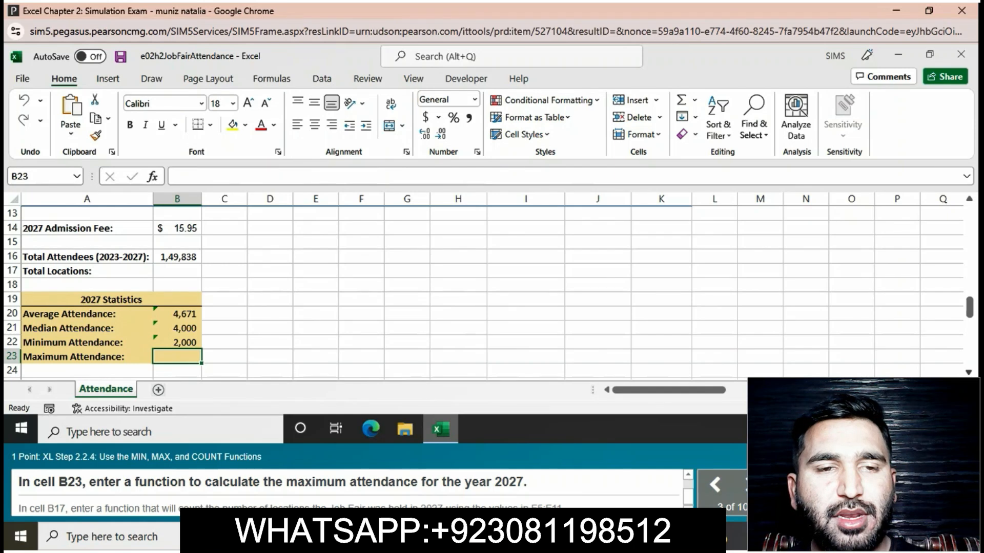
{"action": "left_click", "coordinate": [969, 372]}
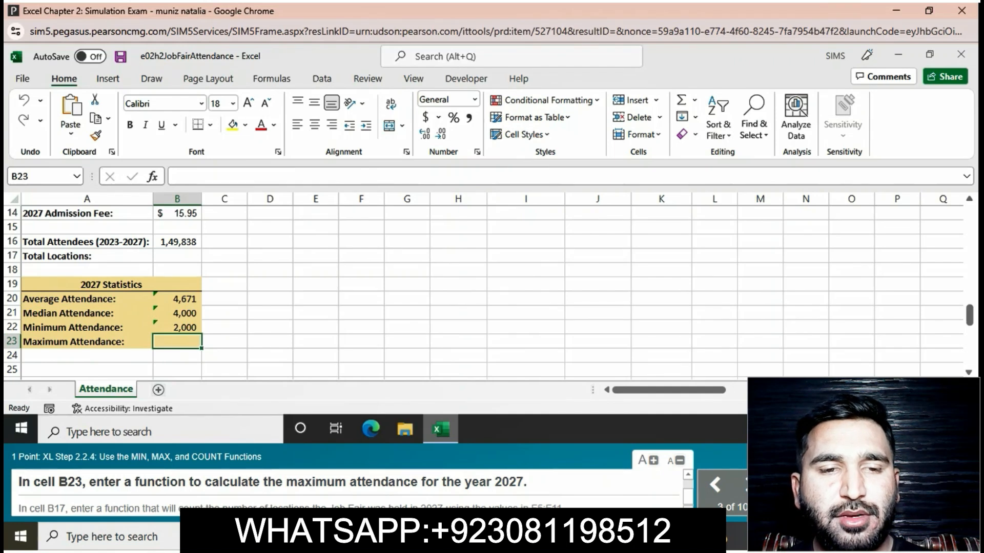
{"action": "type", "text": "="}
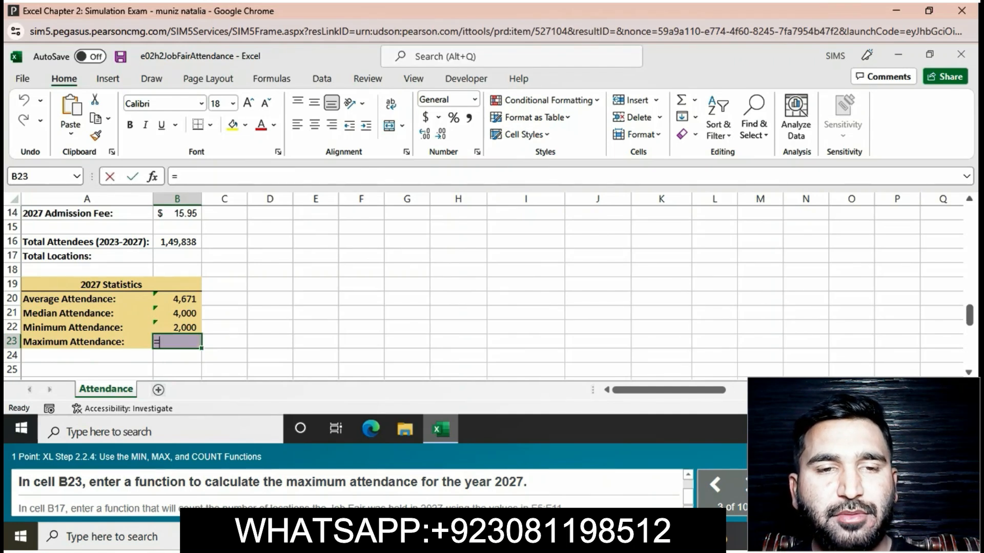
{"action": "type", "text": "M"}
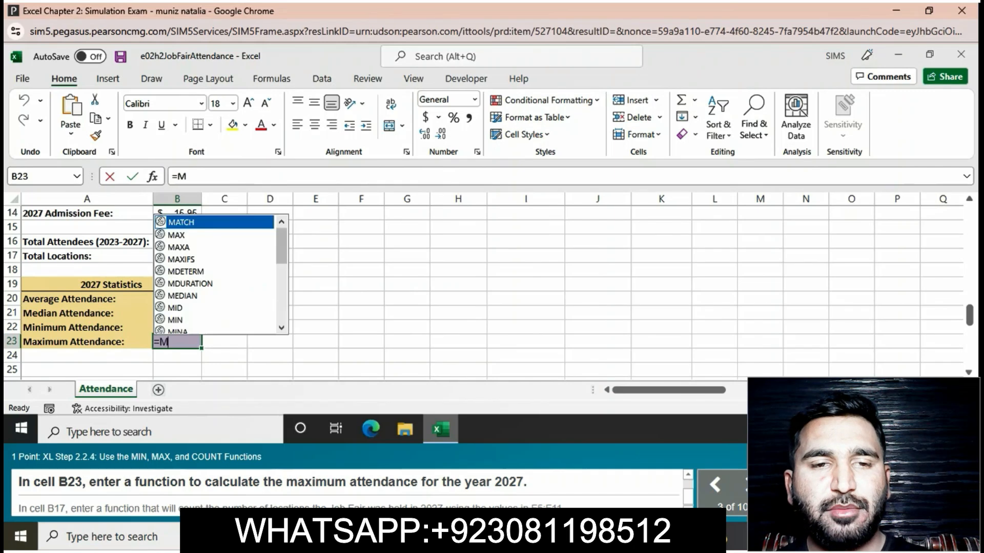
{"action": "type", "text": "AX"}
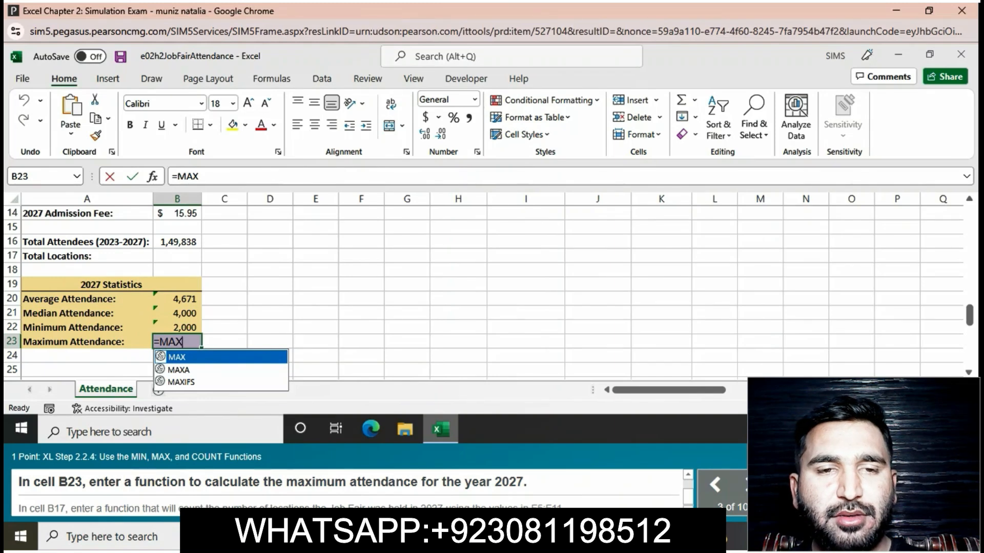
{"action": "type", "text": "("}
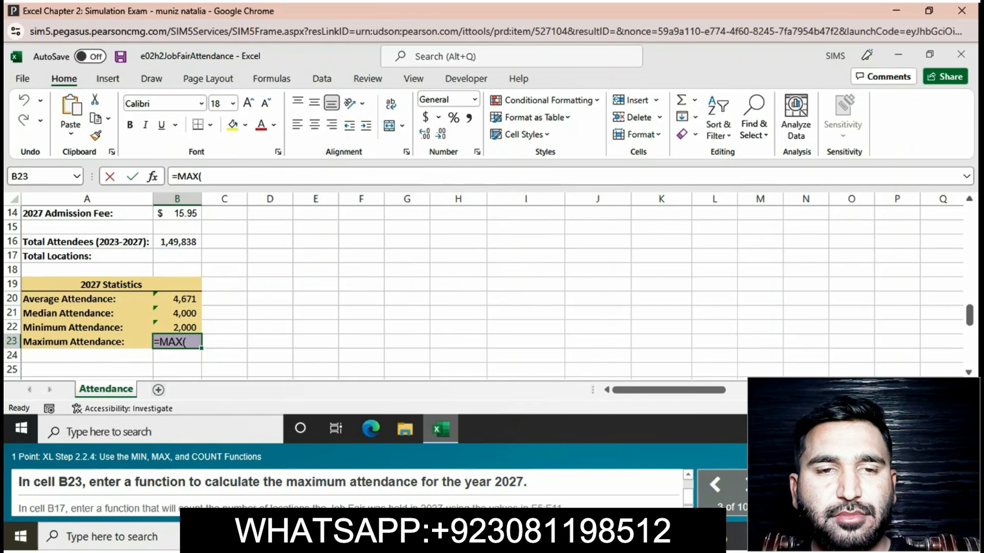
{"action": "type", "text": "F"}
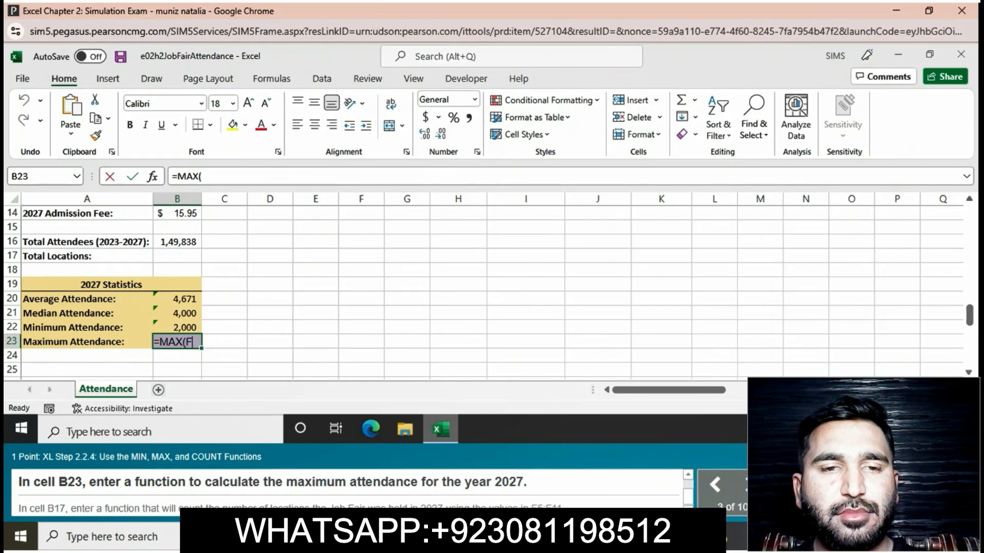
{"action": "type", "text": "5"}
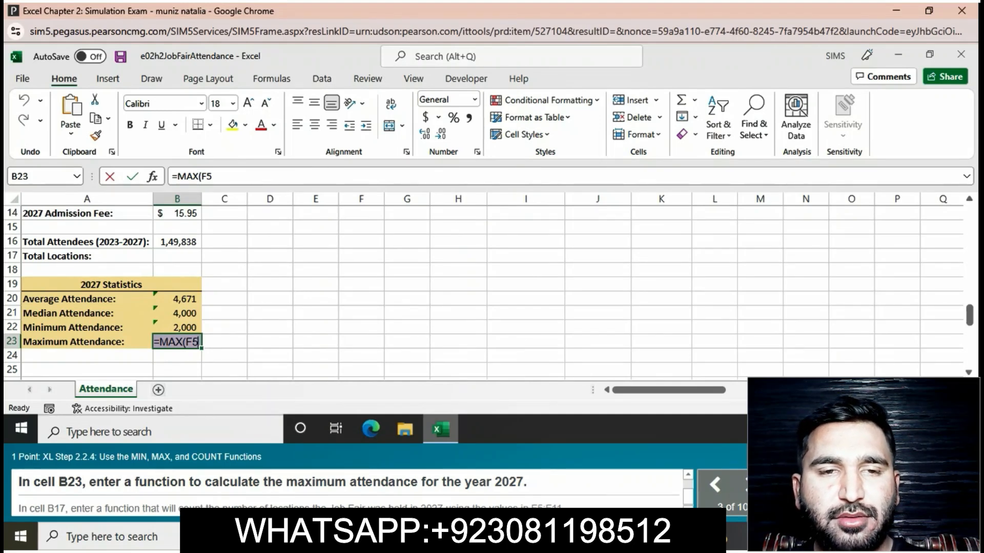
{"action": "type", "text": ":F11"}
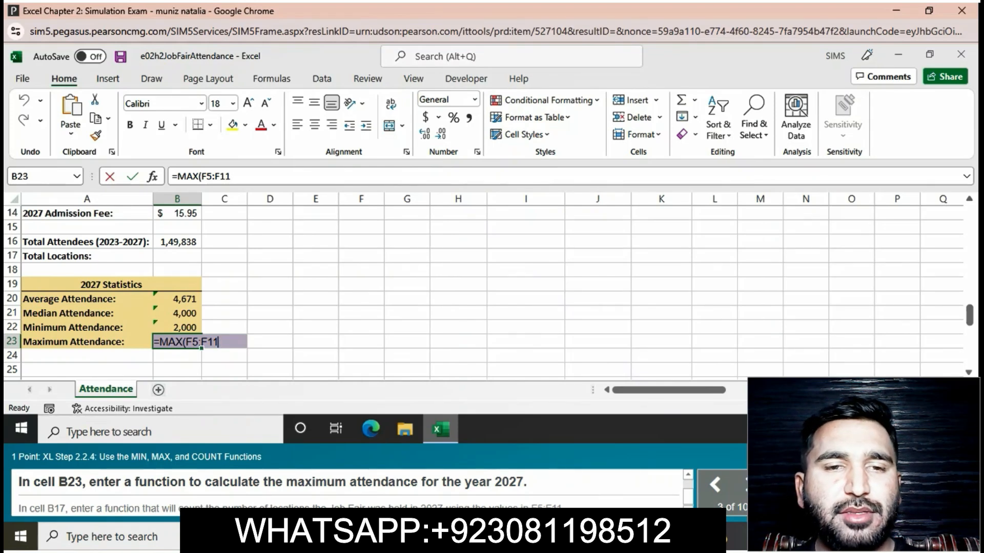
{"action": "type", "text": ")"}
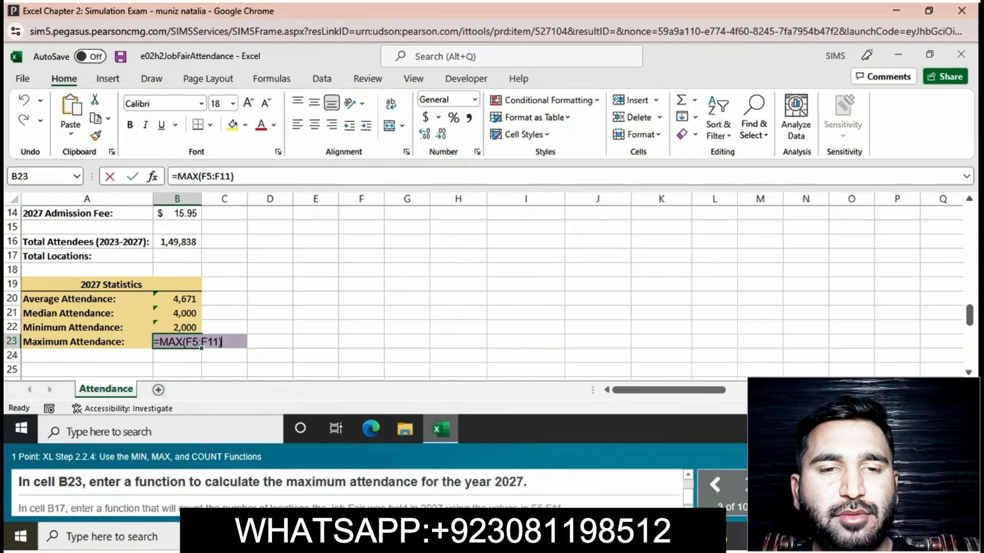
{"action": "key", "text": "Return"}
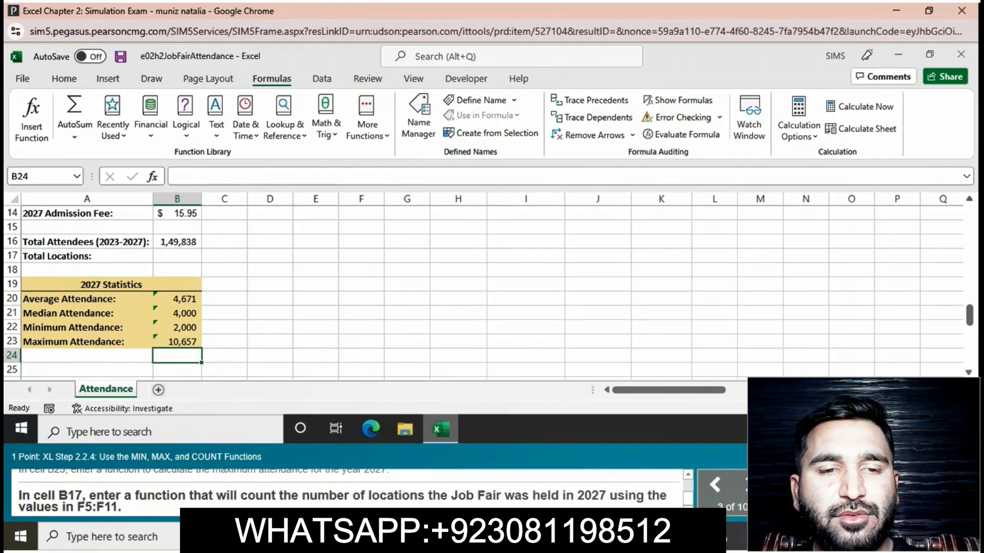
Step: Count the 2027 Job Fair locations with =COUNT(F5:F11) in cell B17
{"action": "left_click", "coordinate": [178, 256]}
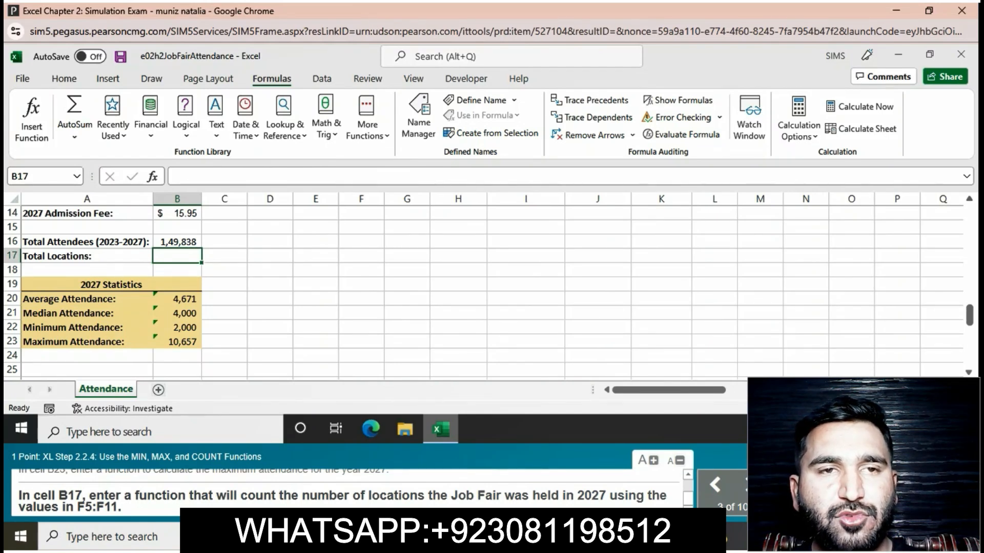
{"action": "type", "text": "="}
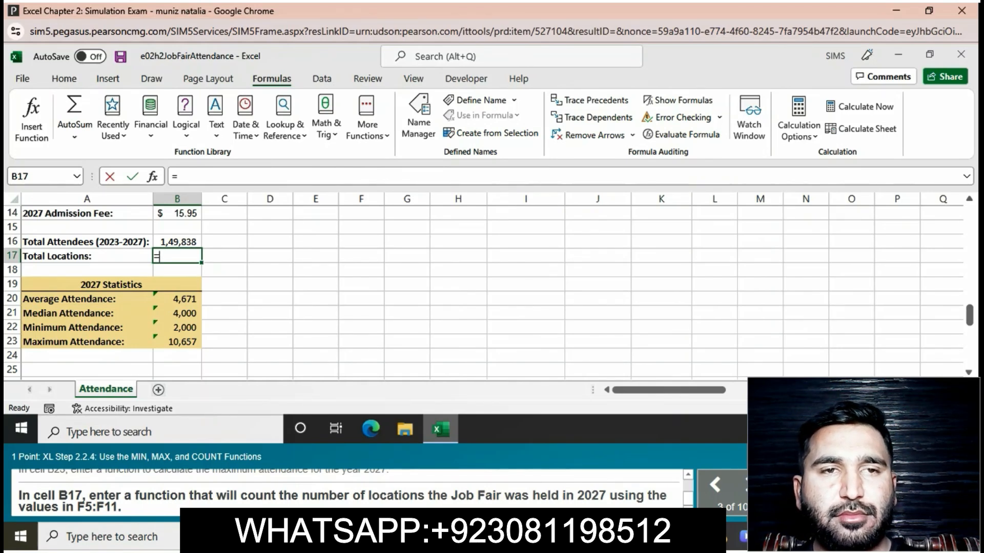
{"action": "type", "text": "CO"}
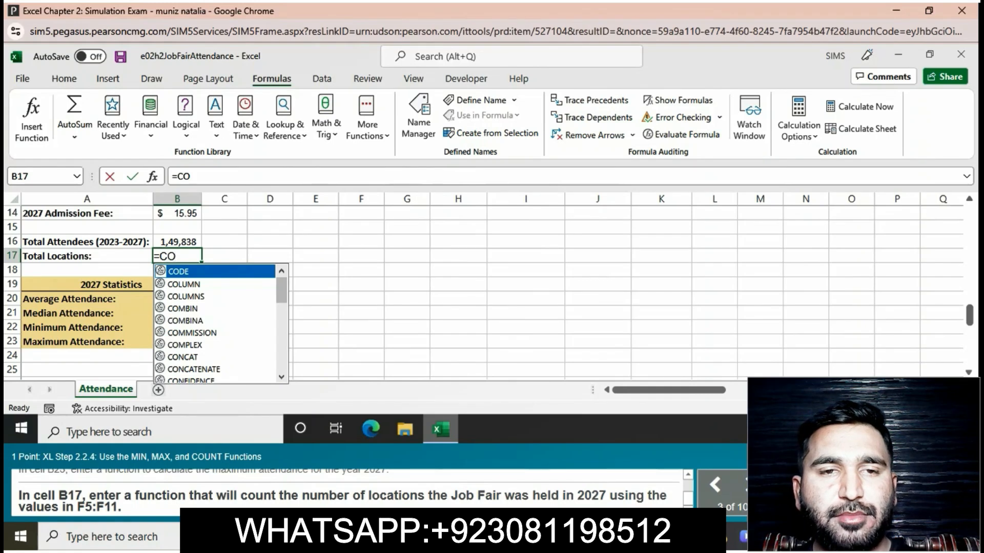
{"action": "type", "text": "UNT"}
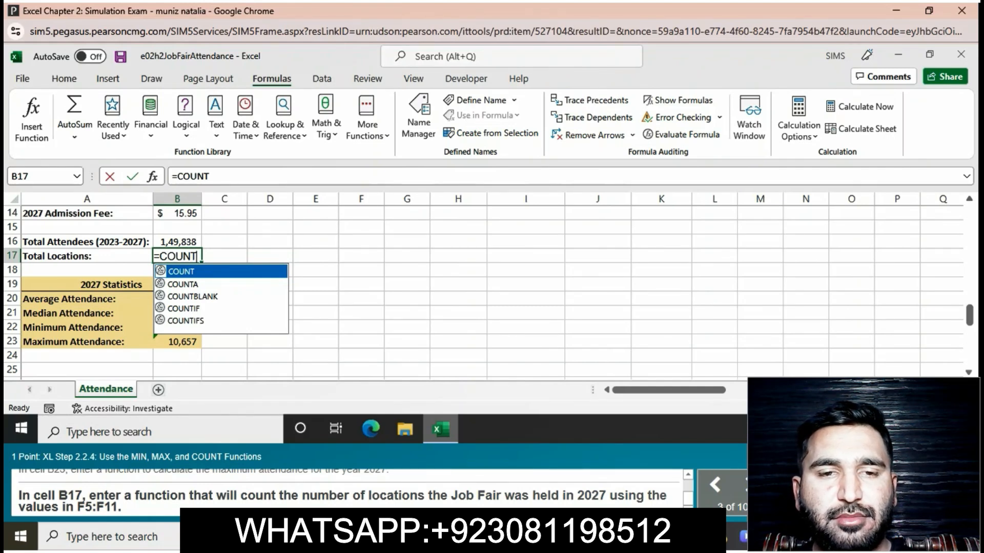
{"action": "type", "text": "("}
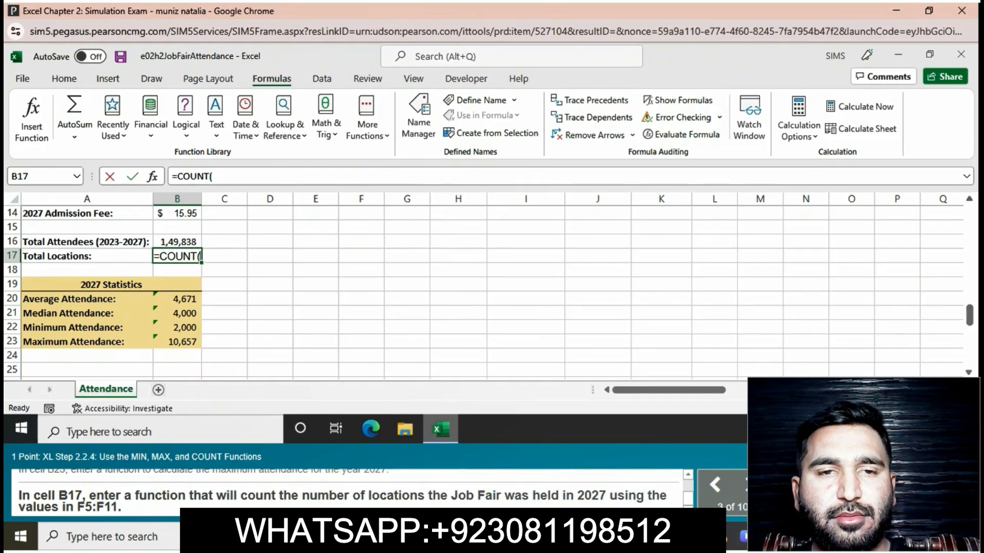
{"action": "type", "text": "F5"}
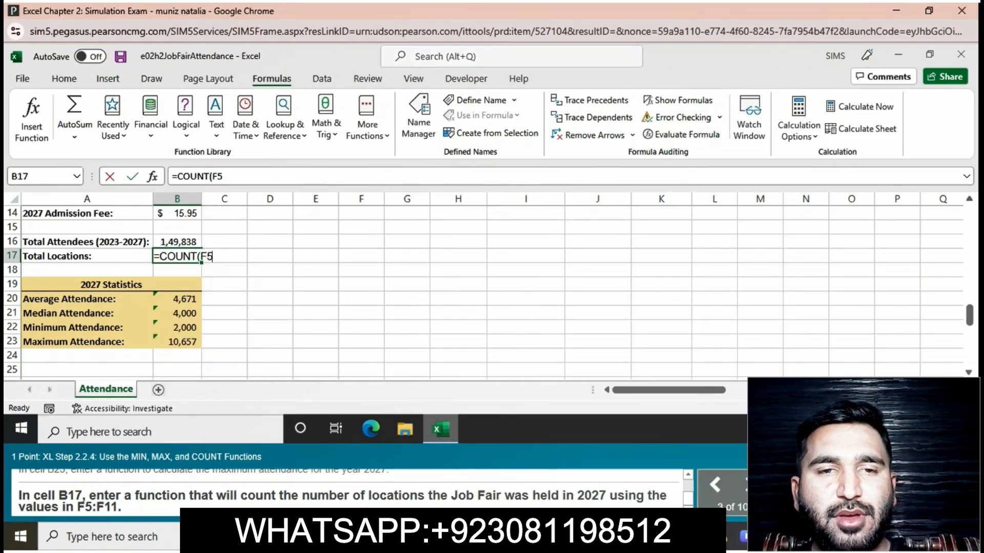
{"action": "type", "text": ":F11"}
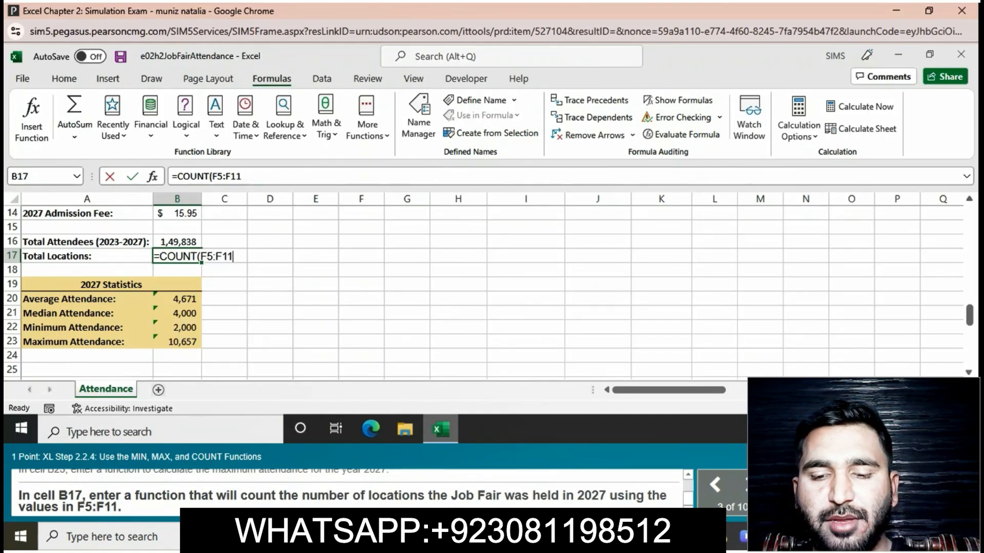
{"action": "type", "text": ")"}
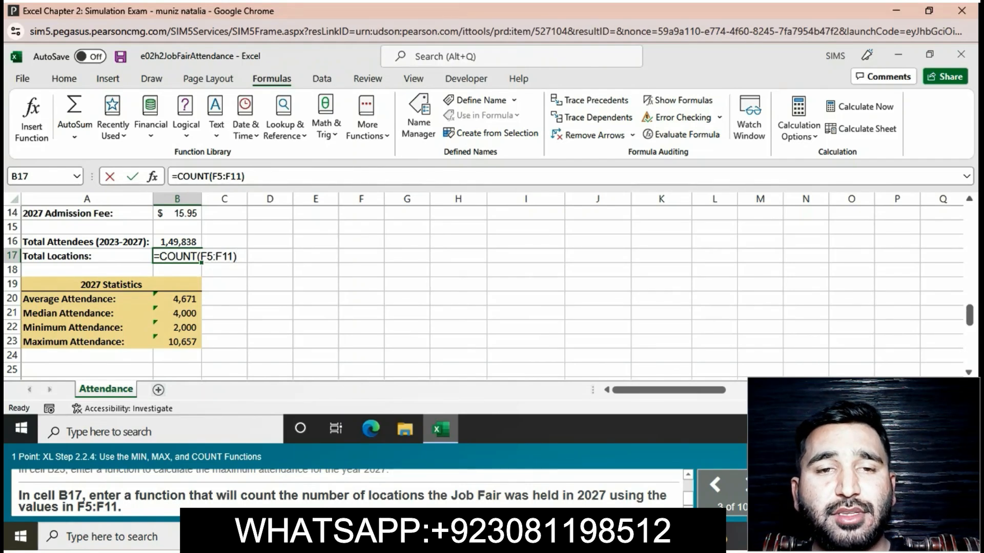
{"action": "key", "text": "Return"}
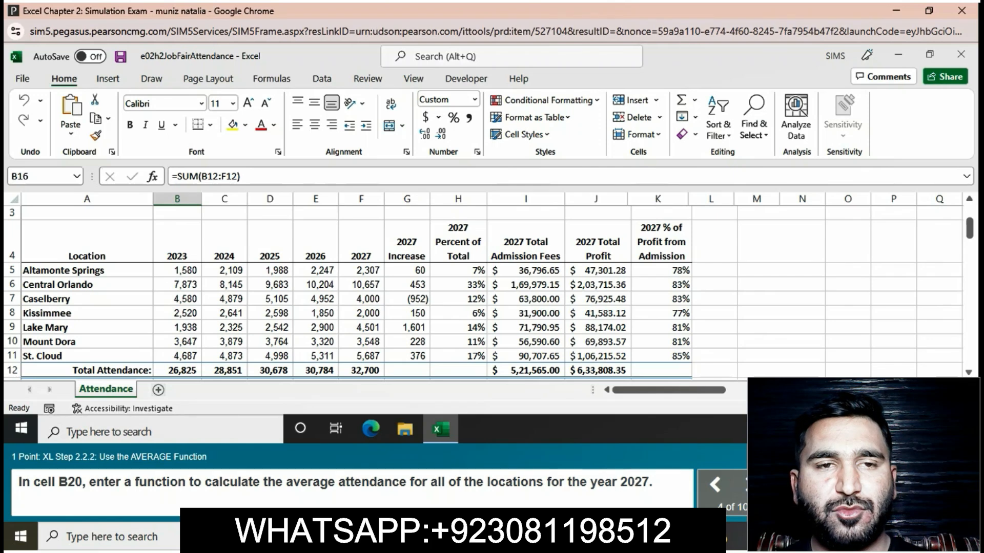
Step: Enter =AVERAGE(F5:F11) in B20 for the average 2027 attendance
{"action": "left_click", "coordinate": [968, 373]}
{"action": "scroll", "coordinate": [969, 372], "scroll_direction": "down", "scroll_amount": 1}
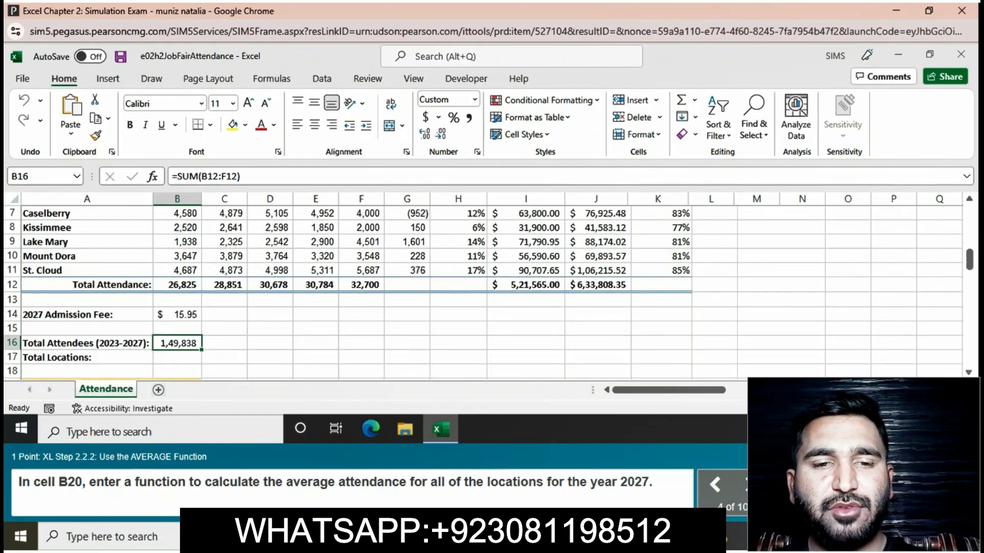
{"action": "left_click", "coordinate": [968, 373]}
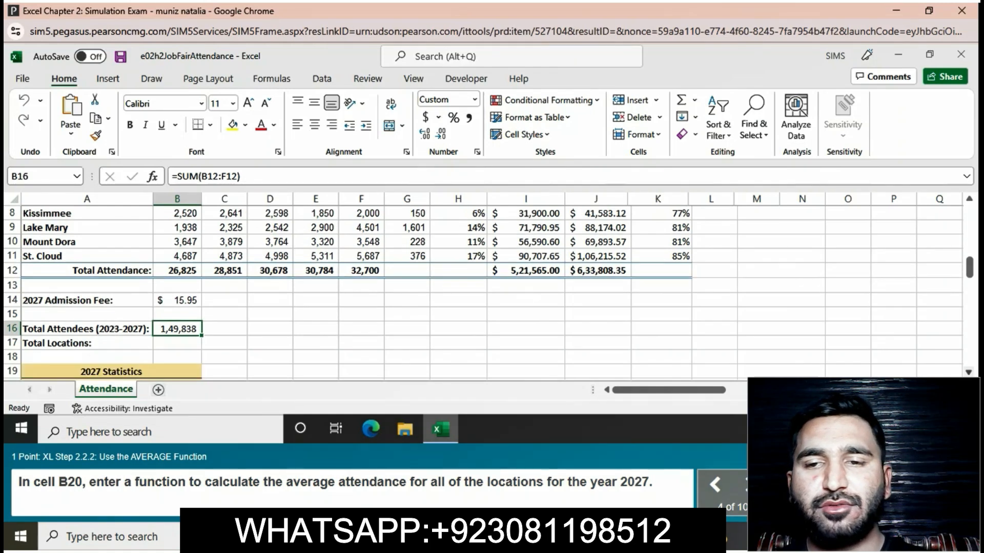
{"action": "scroll", "coordinate": [968, 372], "scroll_direction": "down", "scroll_amount": 1}
{"action": "left_click", "coordinate": [87, 344]}
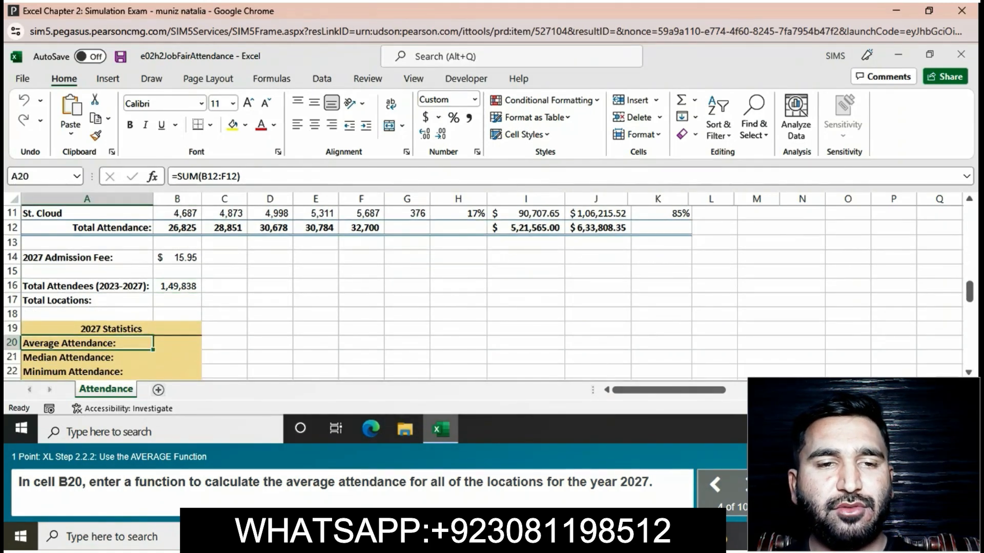
{"action": "left_click", "coordinate": [177, 343]}
{"action": "type", "text": "="}
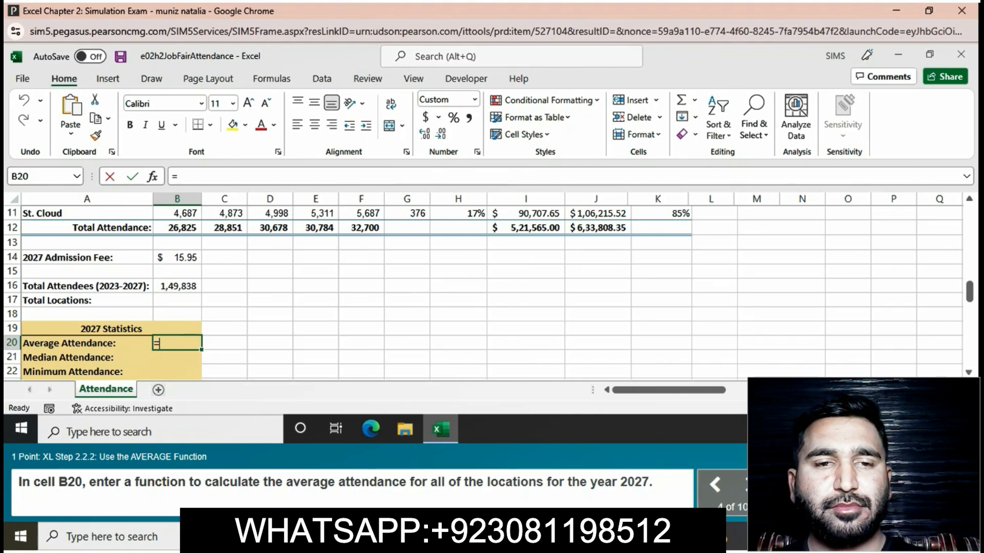
{"action": "type", "text": "A"}
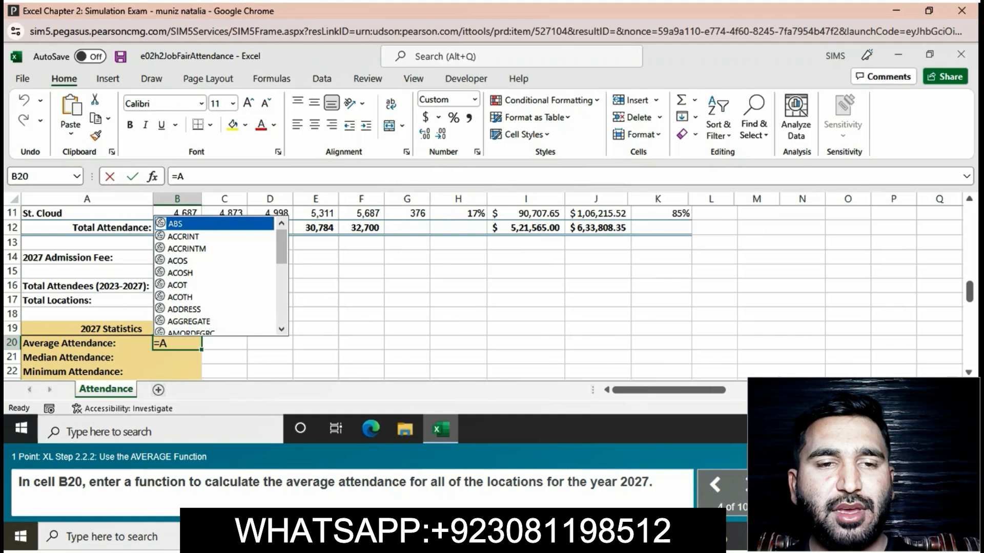
{"action": "type", "text": "V"}
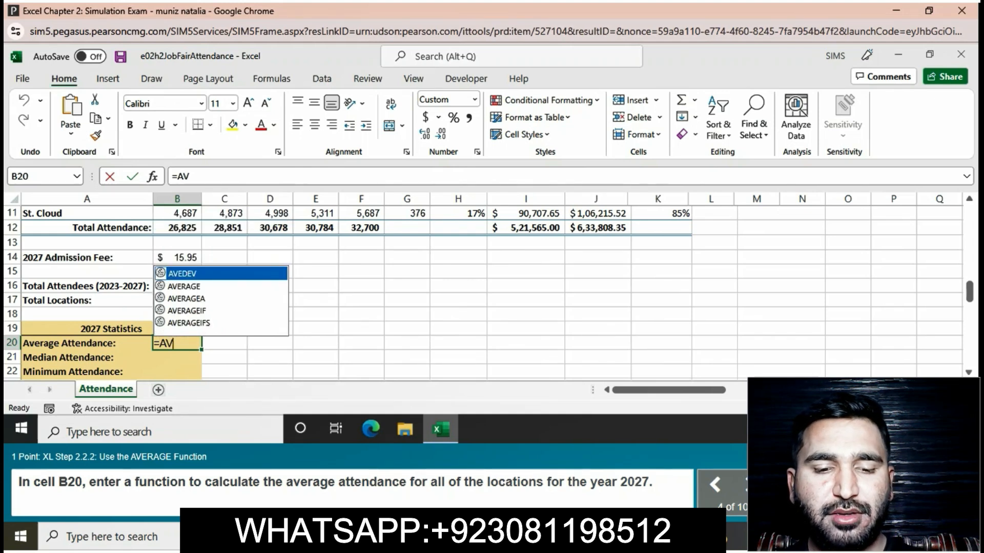
{"action": "type", "text": "E"}
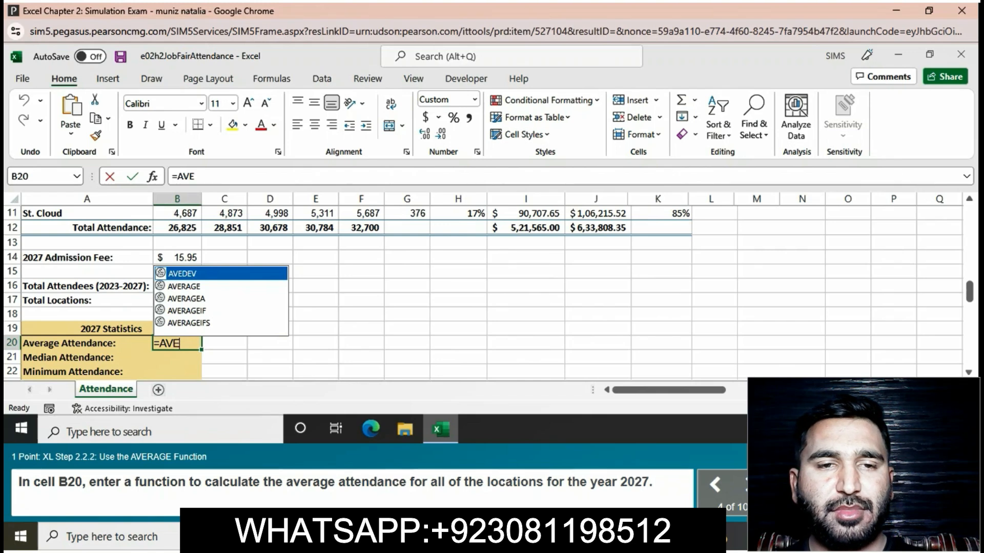
{"action": "type", "text": "RA"}
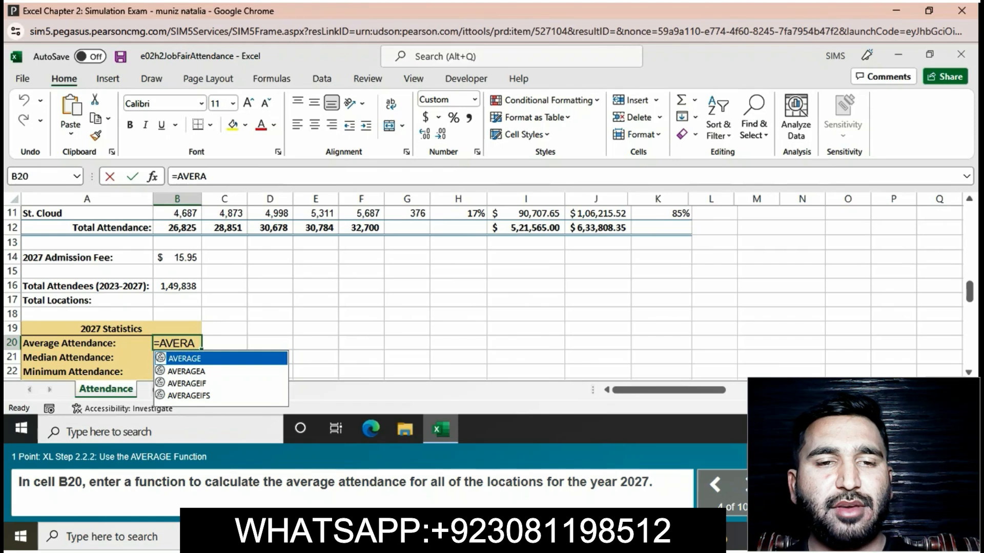
{"action": "type", "text": "GE"}
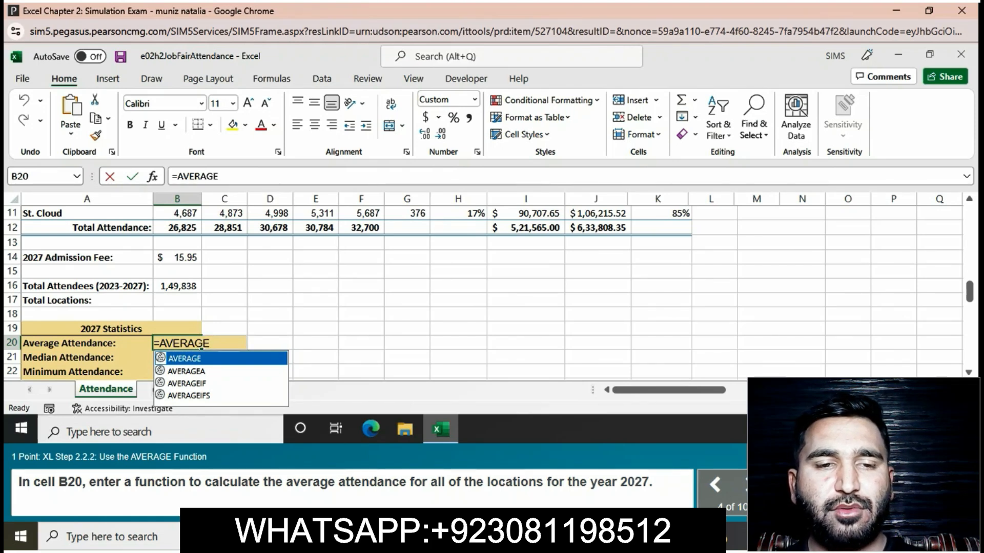
{"action": "type", "text": "("}
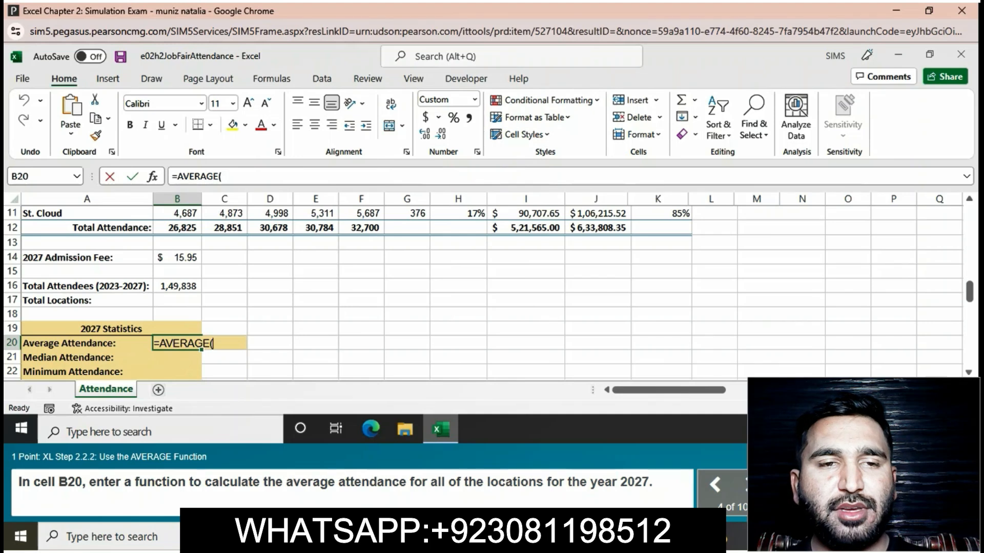
{"action": "type", "text": "F5"}
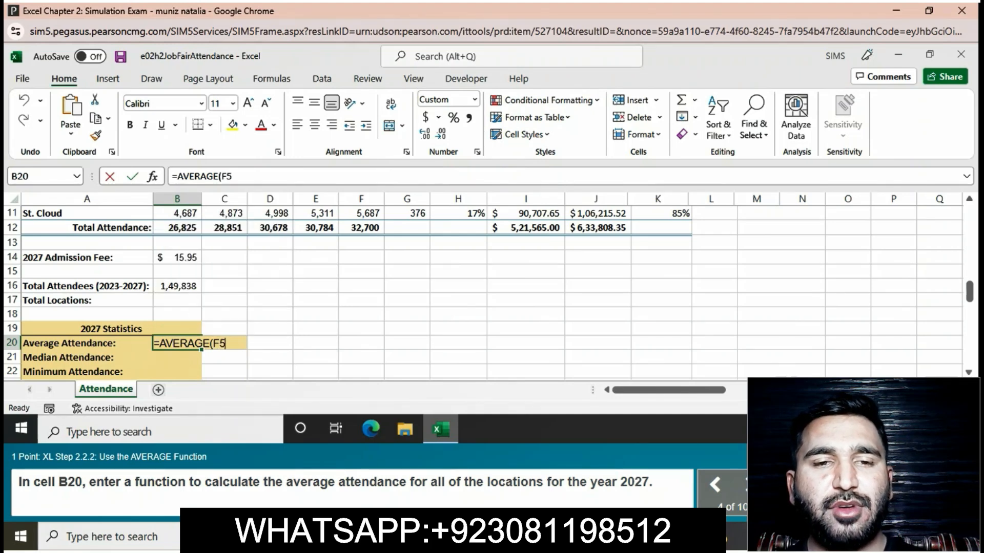
{"action": "type", "text": ":F11"}
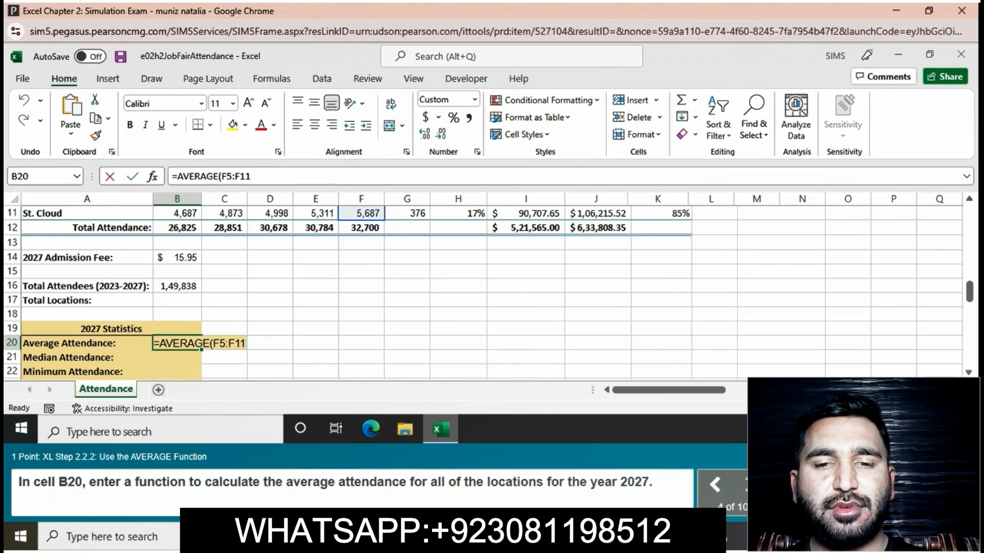
{"action": "type", "text": ")"}
{"action": "key", "text": "Return"}
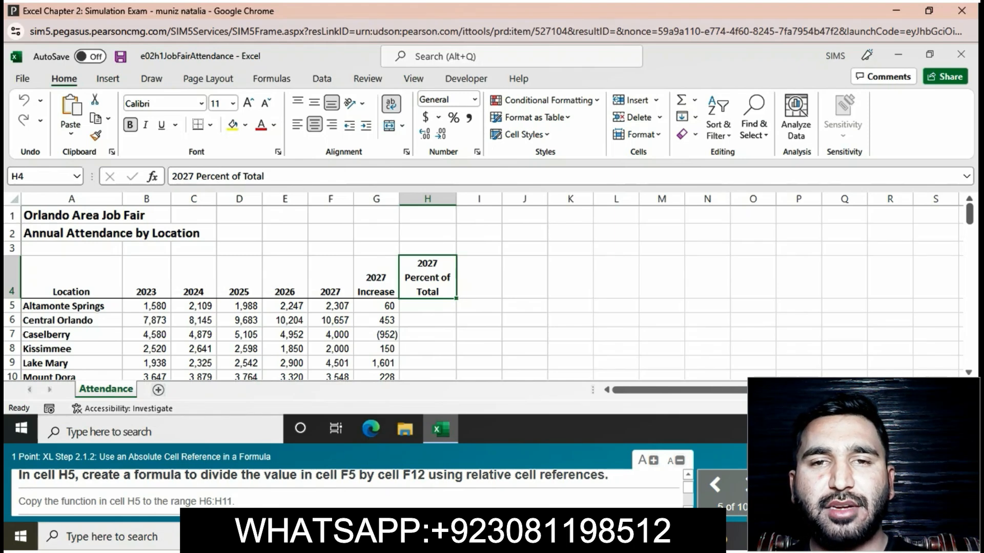
Step: Enter =F5/$F$12 in H5 so it shows 7% of total attendance
{"action": "left_click", "coordinate": [427, 306]}
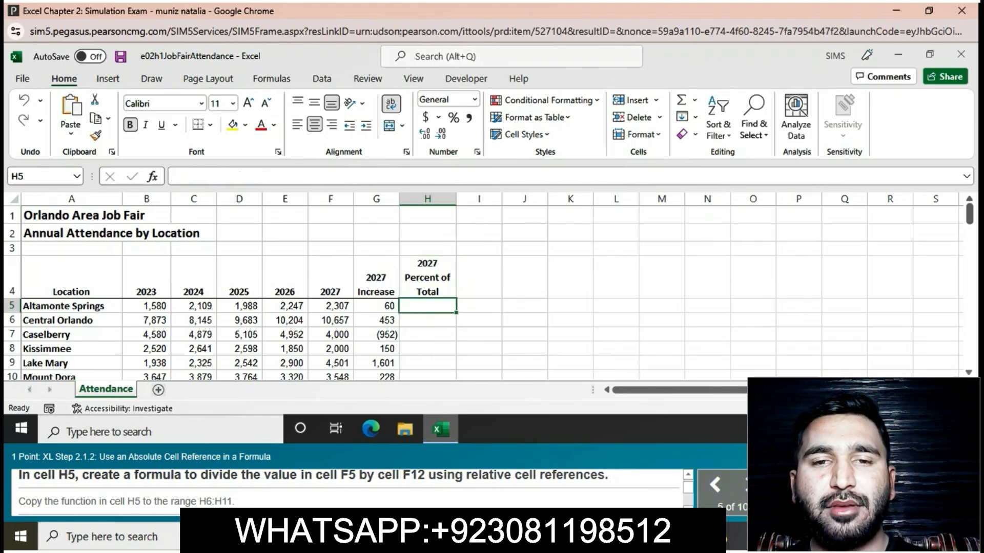
{"action": "type", "text": "="}
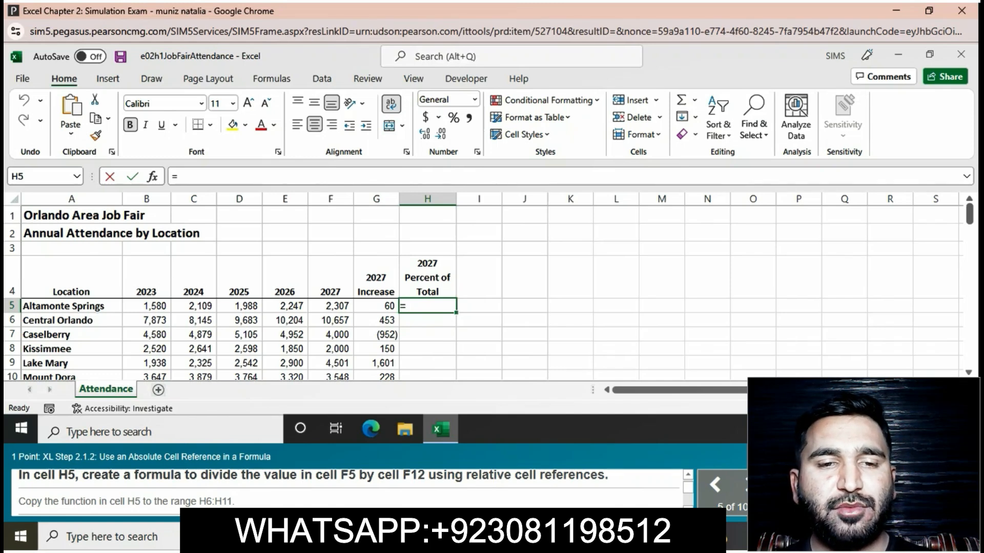
{"action": "type", "text": "F5"}
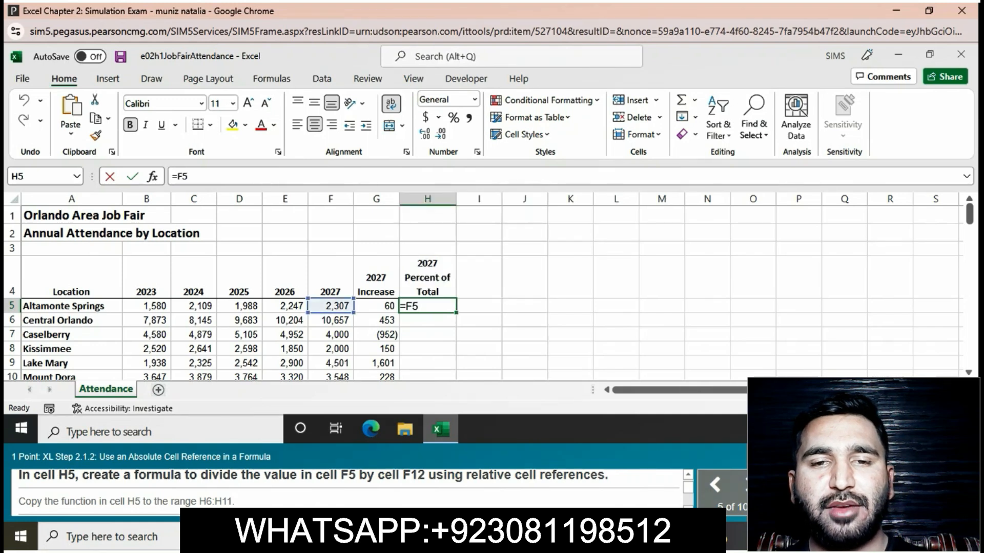
{"action": "type", "text": "/"}
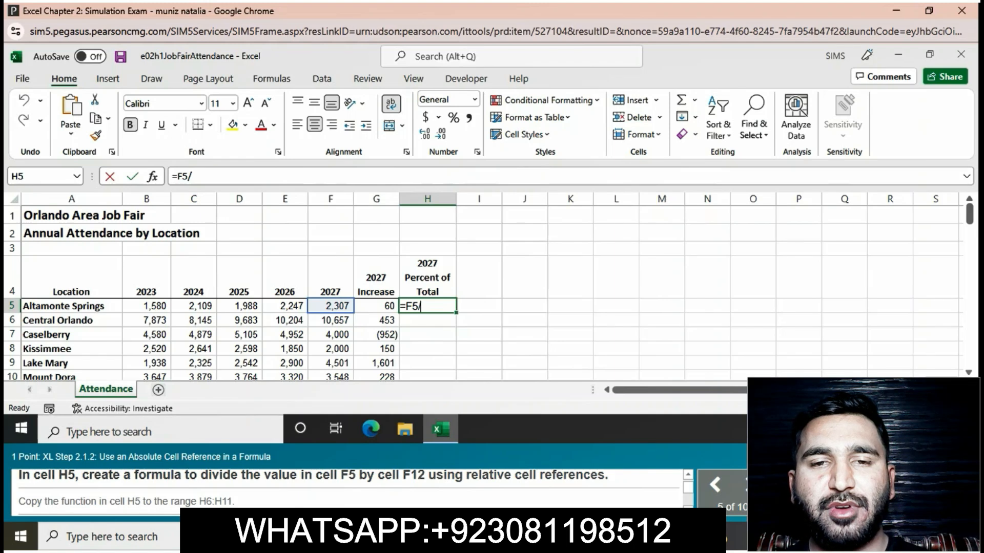
{"action": "type", "text": "$"}
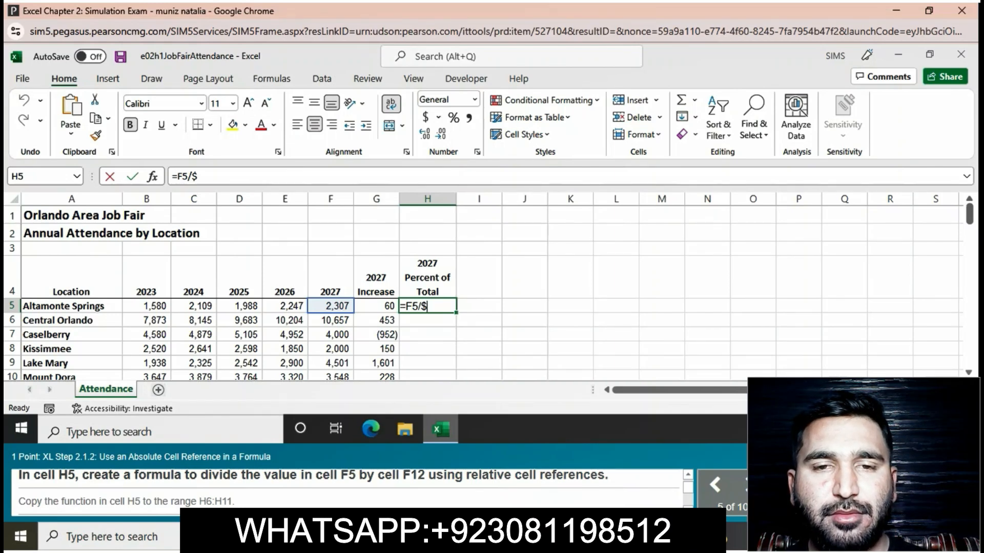
{"action": "type", "text": "F$"}
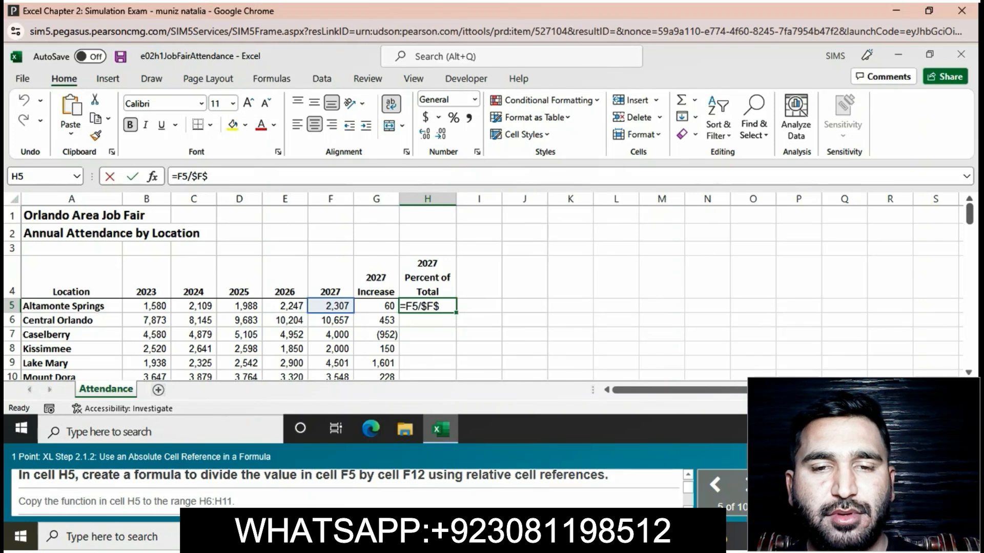
{"action": "type", "text": "12"}
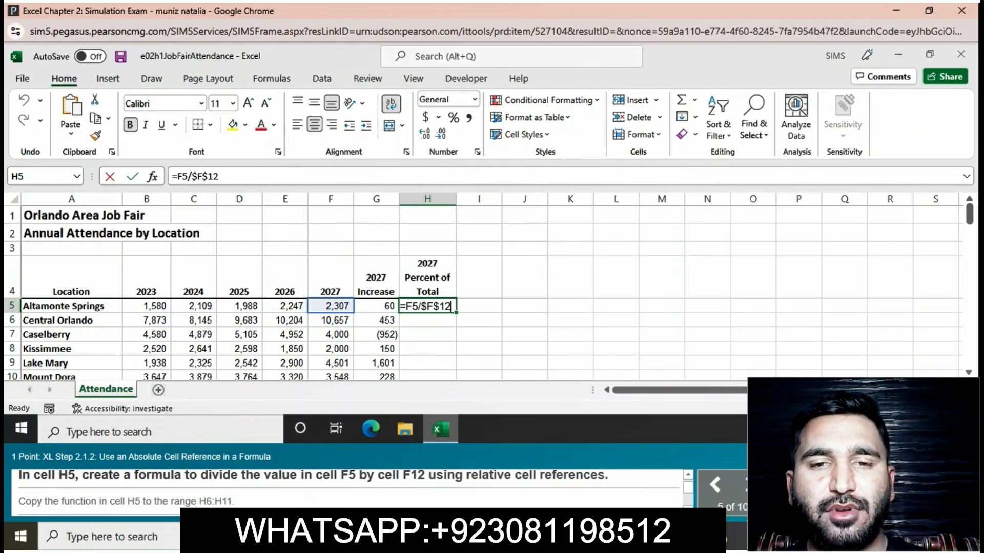
{"action": "key", "text": "Return"}
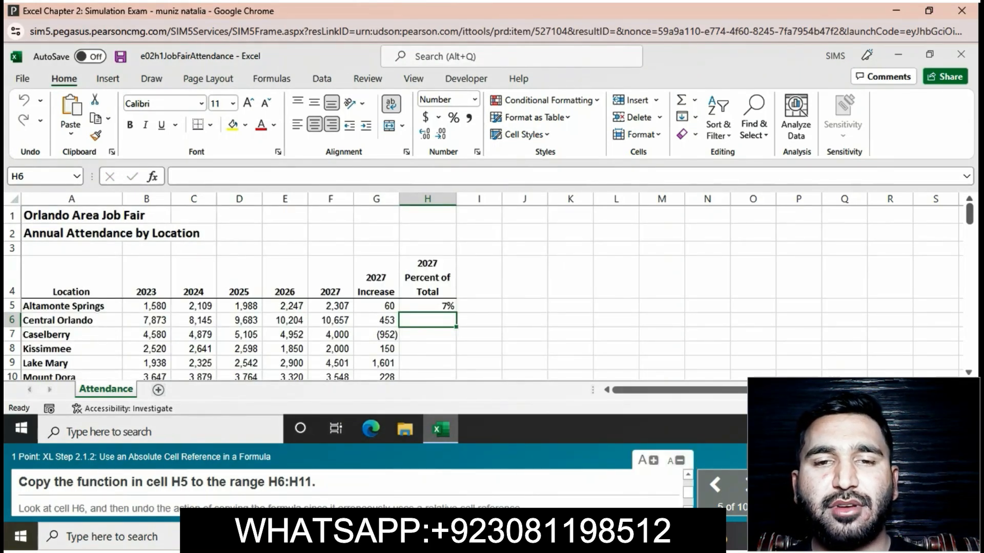
Step: Fill H5's formula down to H11, inspect H6's #DIV/0! result, then undo the copy
{"action": "left_click", "coordinate": [427, 306]}
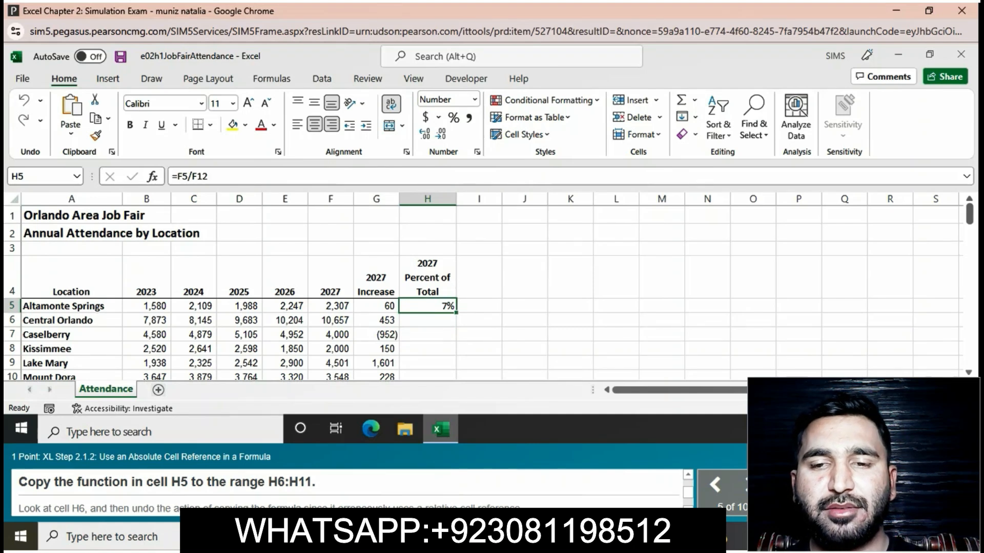
{"action": "mouse_move", "coordinate": [456, 312]}
{"action": "left_mouse_down"}
{"action": "mouse_move", "coordinate": [456, 382]}
{"action": "mouse_move", "coordinate": [456, 301]}
{"action": "left_mouse_up"}
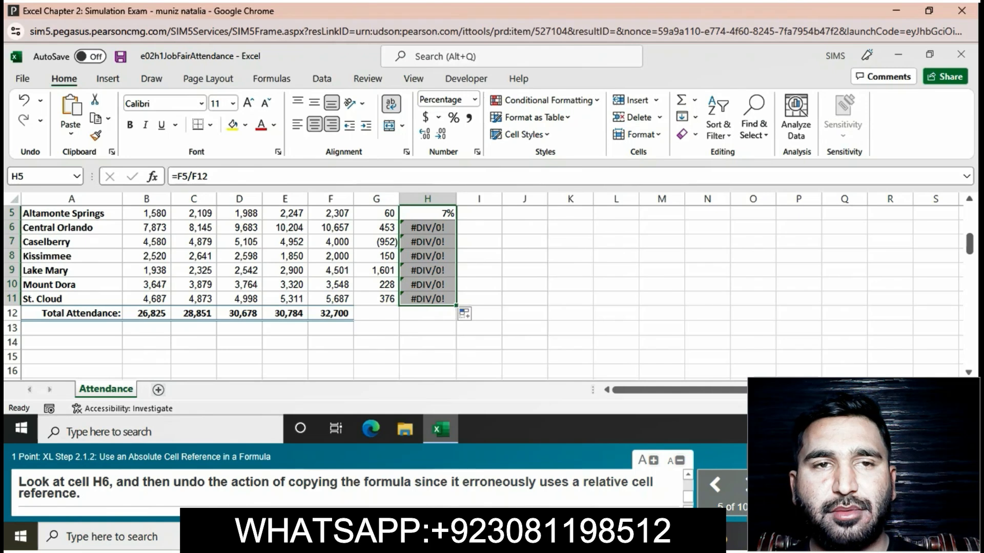
{"action": "left_click", "coordinate": [427, 227]}
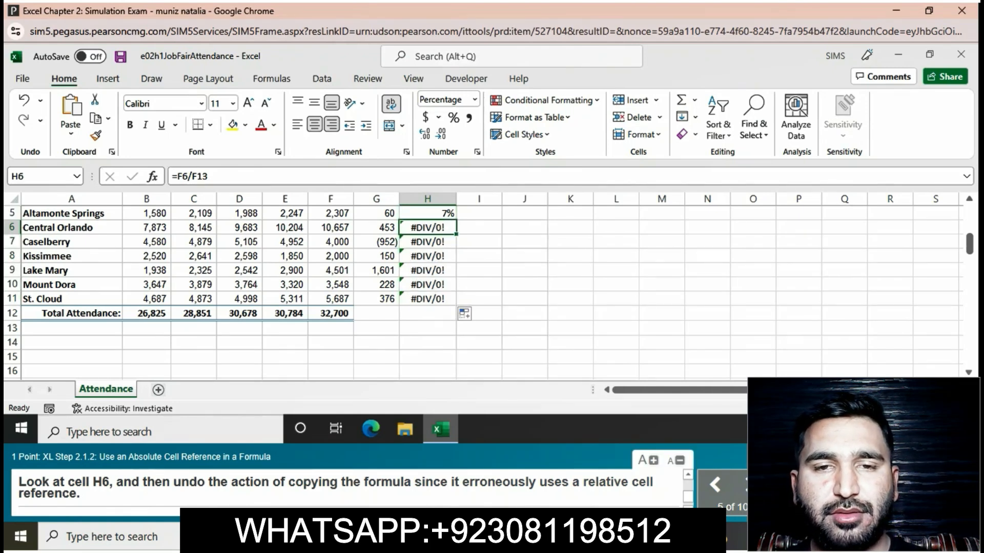
{"action": "left_click", "coordinate": [24, 101]}
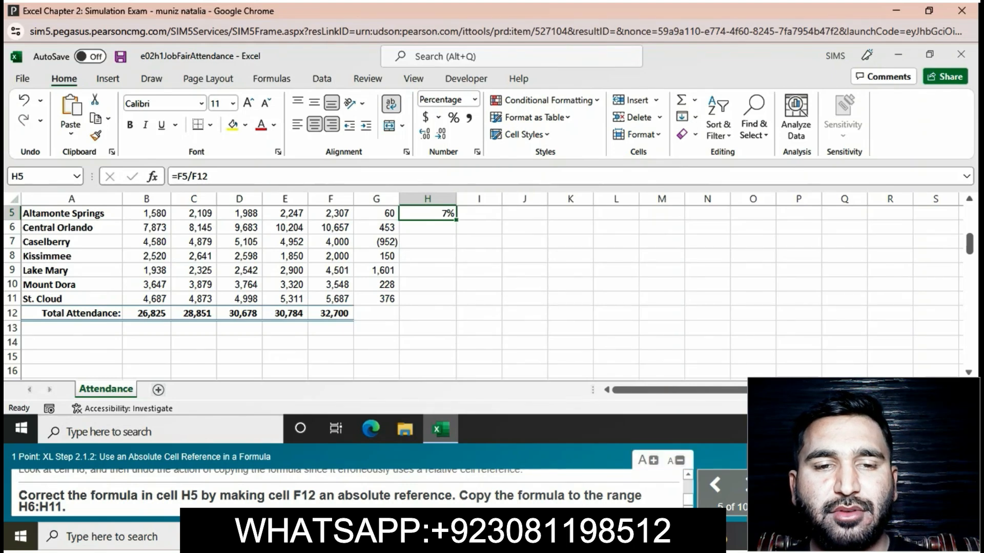
Step: Make F12 absolute in H5 (=F5/$F$12) and fill the formula down through H11
{"action": "left_click", "coordinate": [191, 176]}
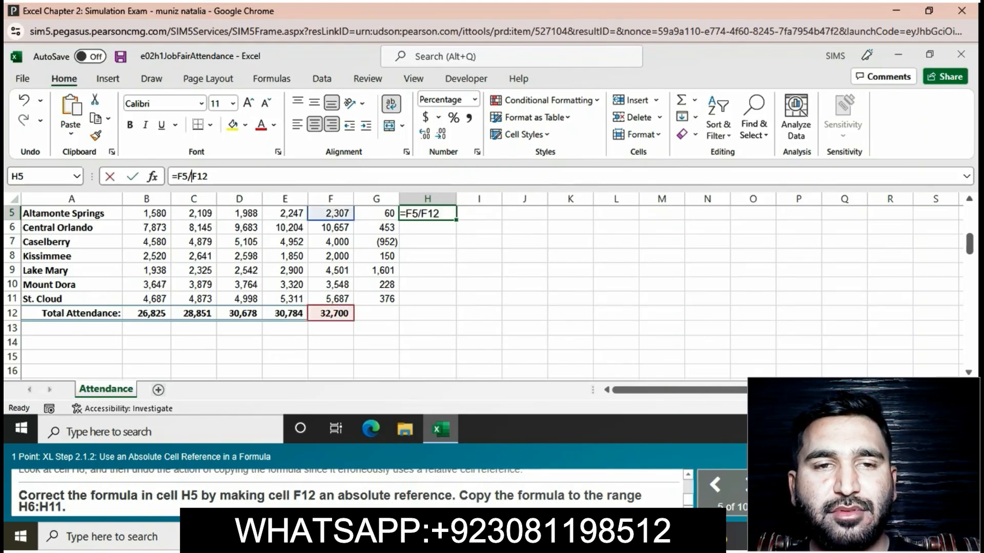
{"action": "type", "text": "$"}
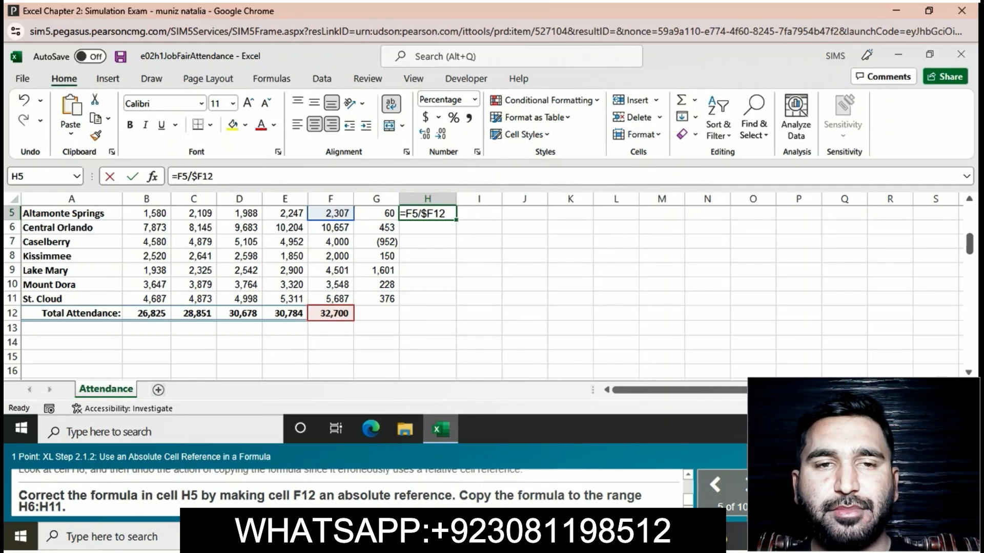
{"action": "type", "text": "$"}
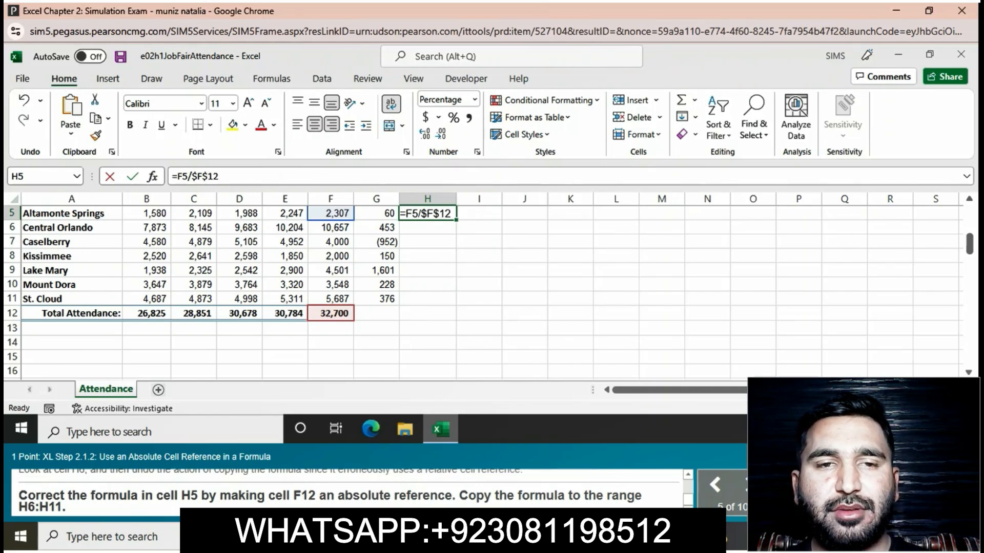
{"action": "key", "text": "Return"}
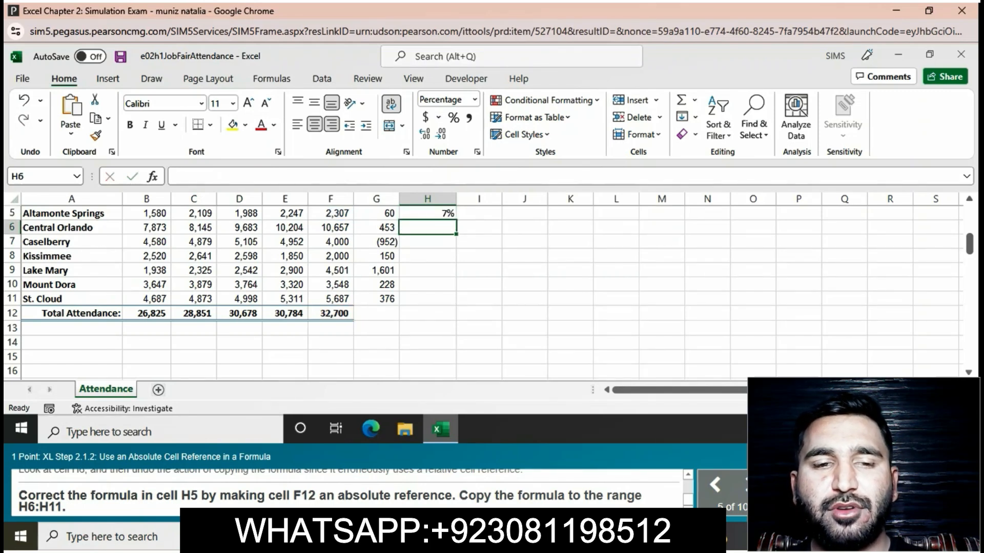
{"action": "left_click", "coordinate": [427, 213]}
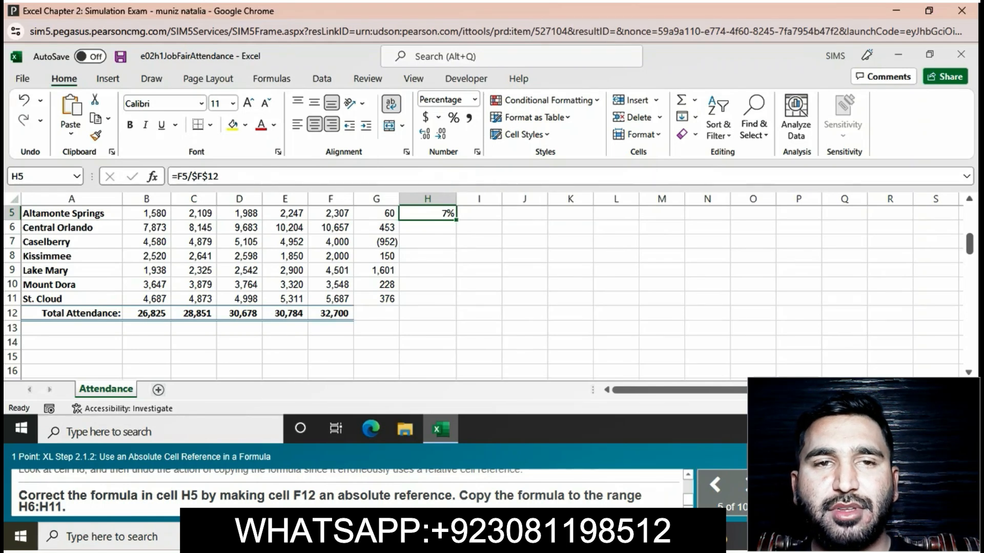
{"action": "left_click_drag", "start_coordinate": [456, 219], "coordinate": [455, 304]}
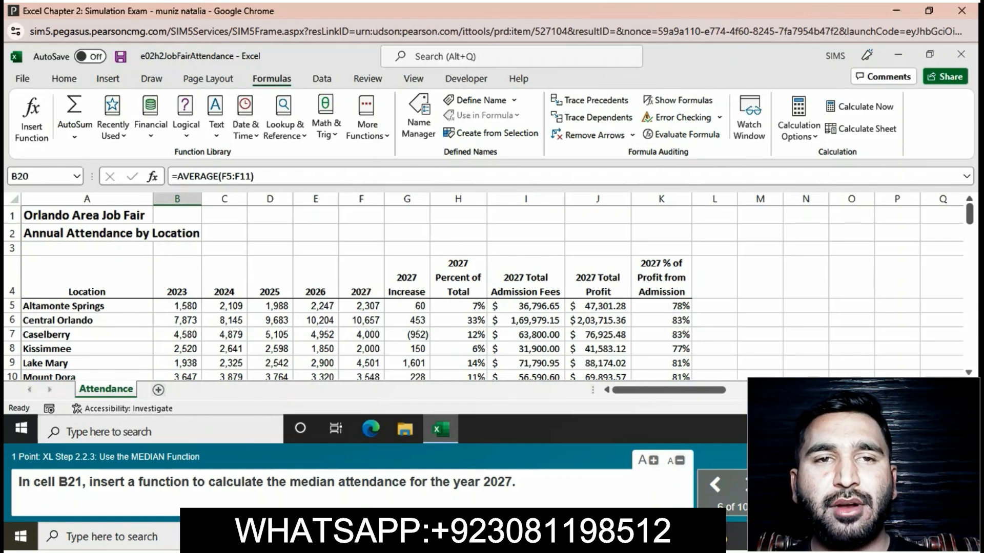
Step: Enter =MEDIAN(F5:F11) in B21 to get the median 2027 attendance
{"action": "scroll", "coordinate": [484, 287], "scroll_direction": "down", "scroll_amount": 2}
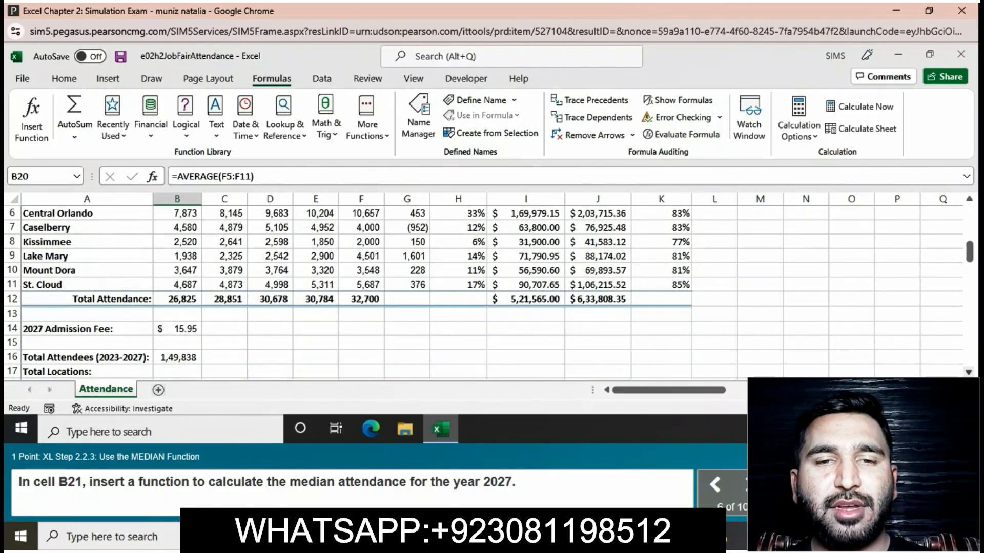
{"action": "scroll", "coordinate": [484, 287], "scroll_direction": "down", "scroll_amount": 1}
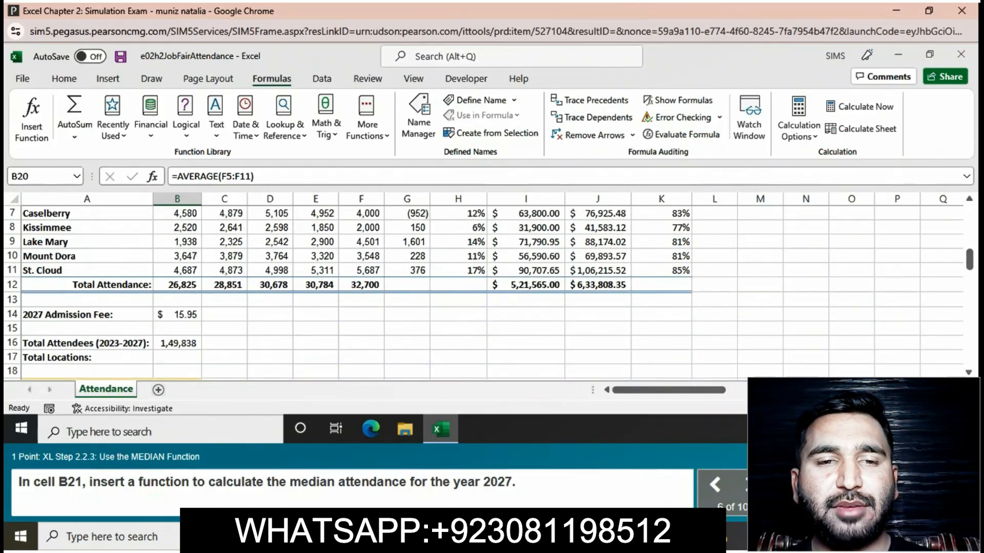
{"action": "scroll", "coordinate": [483, 287], "scroll_direction": "down", "scroll_amount": 1}
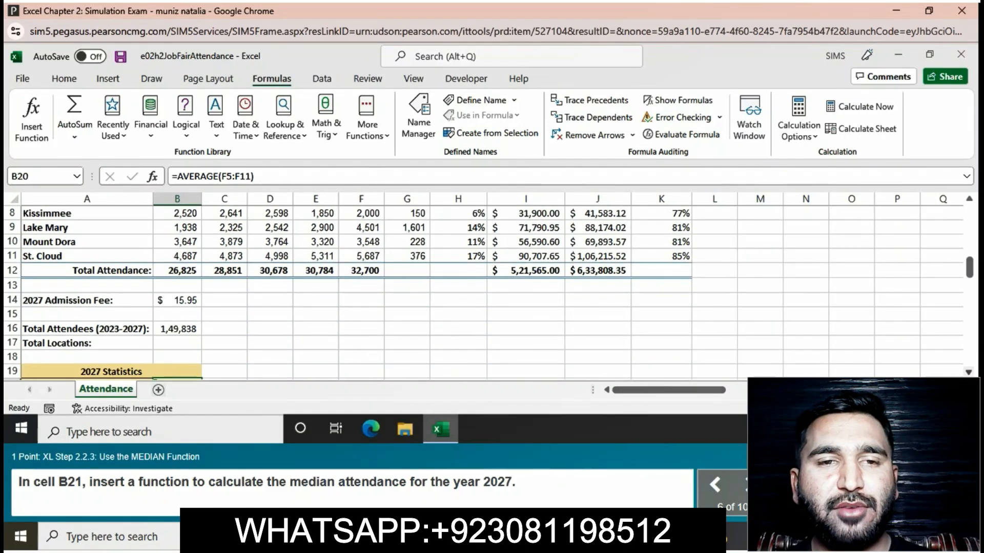
{"action": "scroll", "coordinate": [483, 286], "scroll_direction": "down", "scroll_amount": 1}
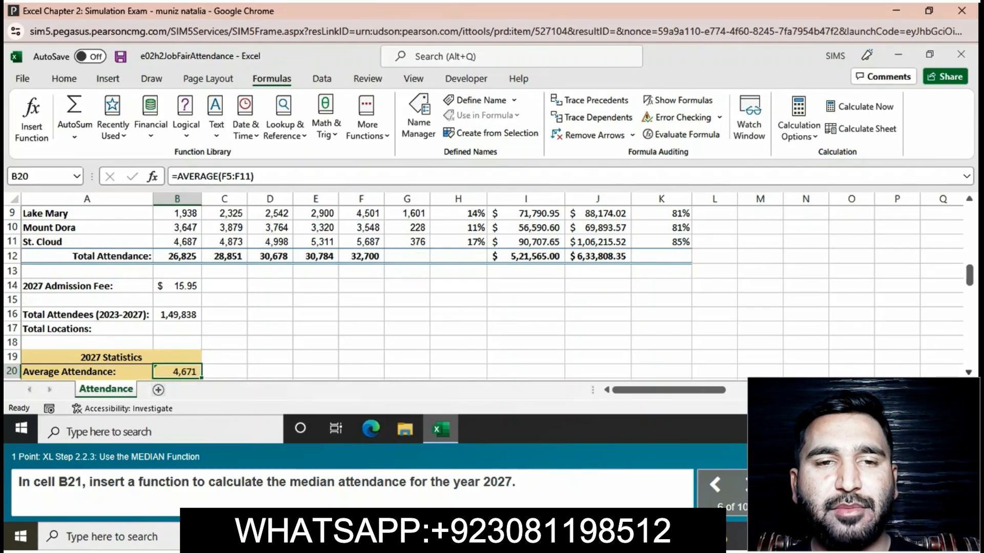
{"action": "scroll", "coordinate": [484, 287], "scroll_direction": "down", "scroll_amount": 2}
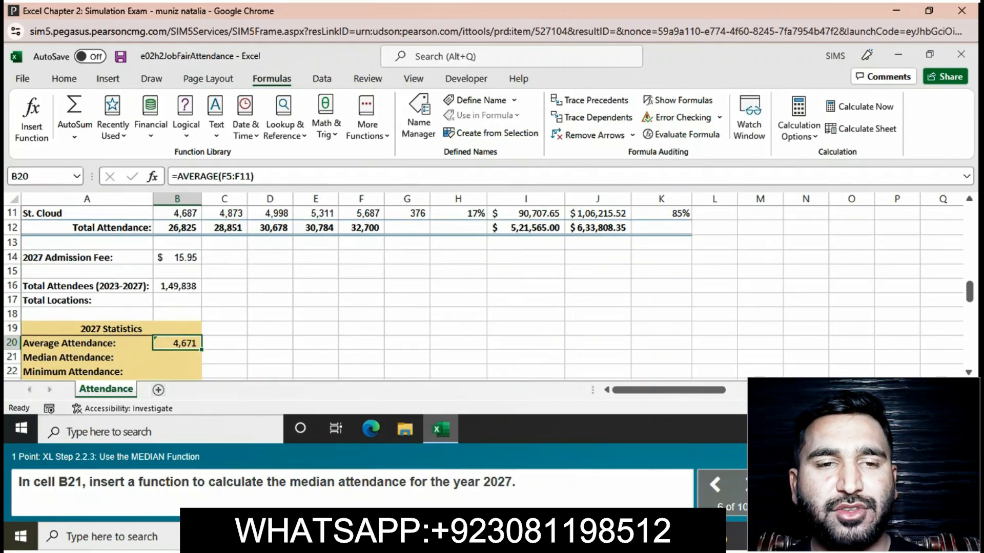
{"action": "left_click", "coordinate": [178, 358]}
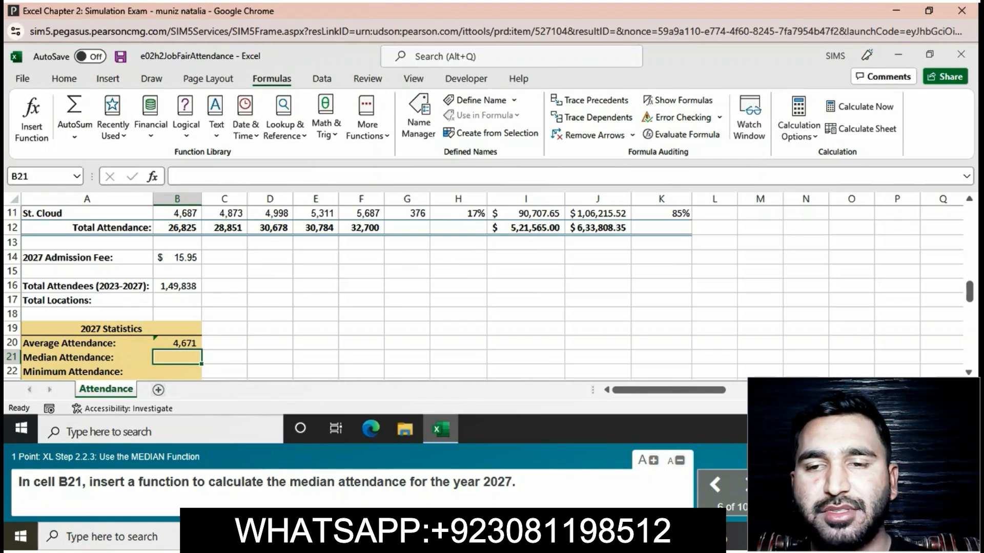
{"action": "type", "text": "="}
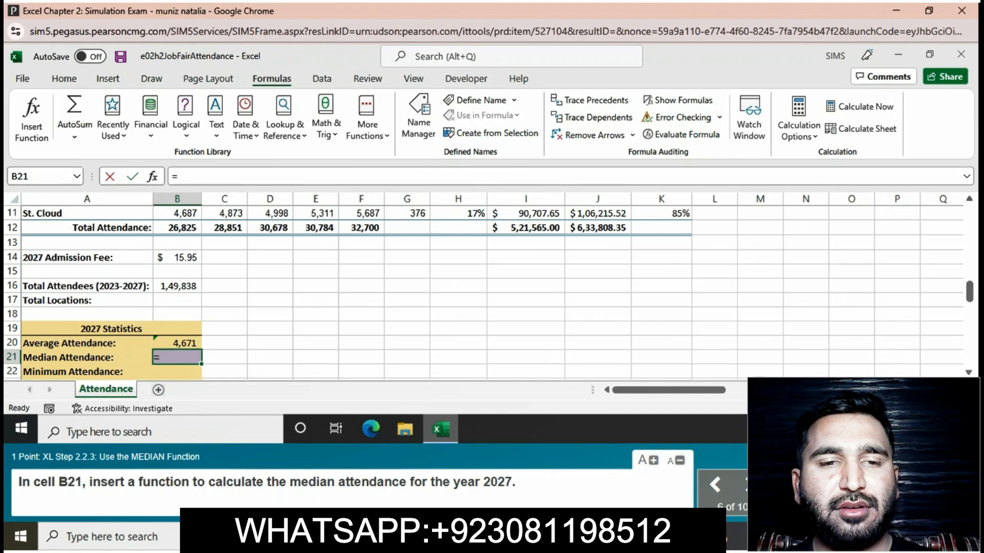
{"action": "type", "text": "M"}
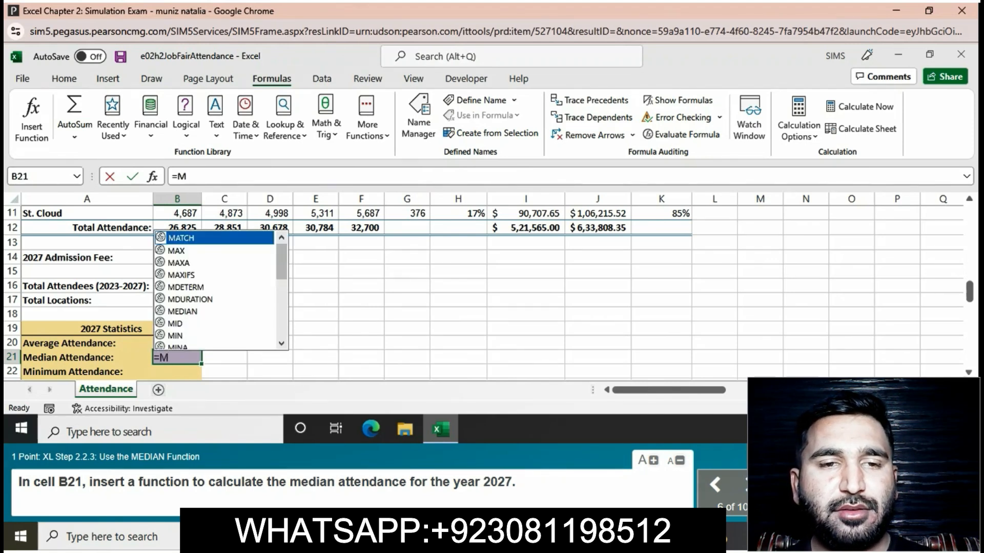
{"action": "type", "text": "E"}
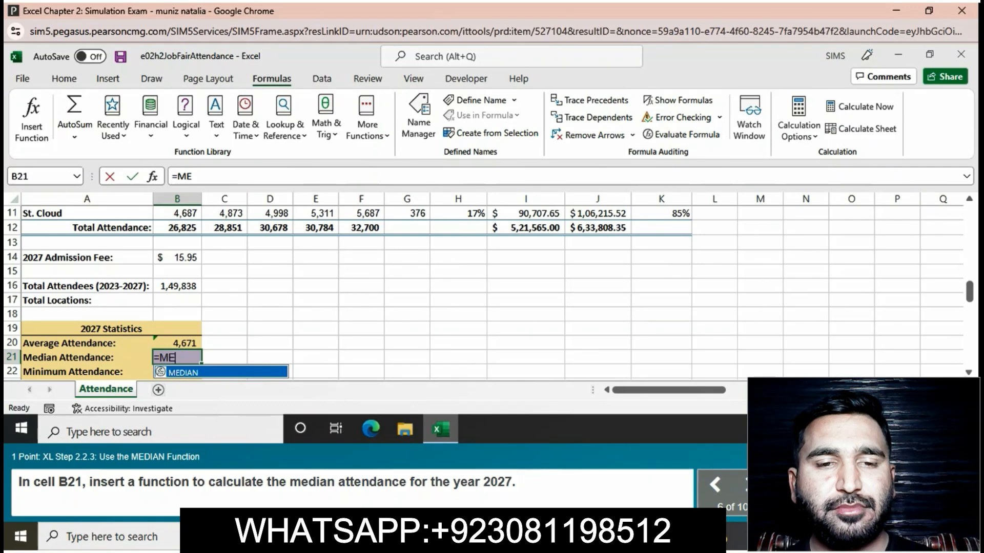
{"action": "type", "text": "D"}
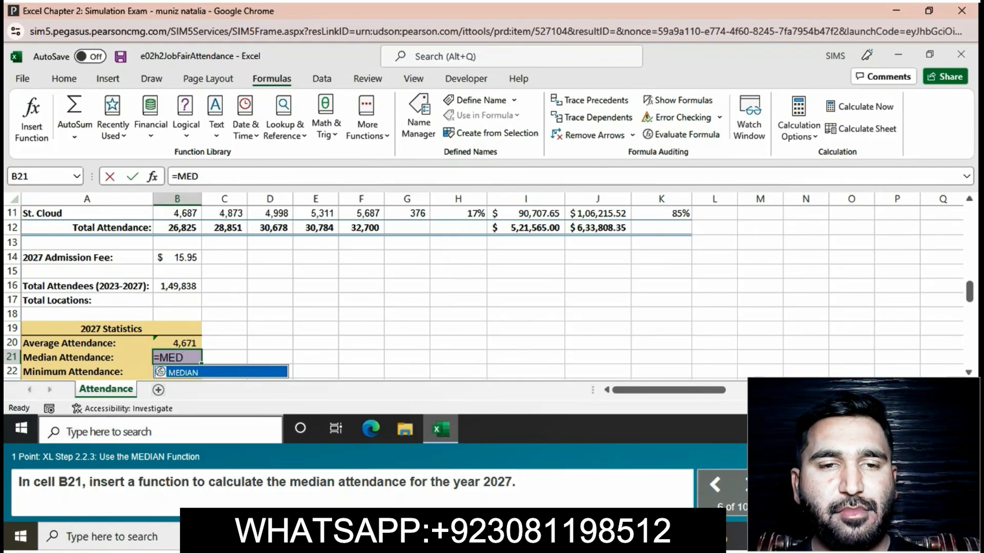
{"action": "type", "text": "IAN"}
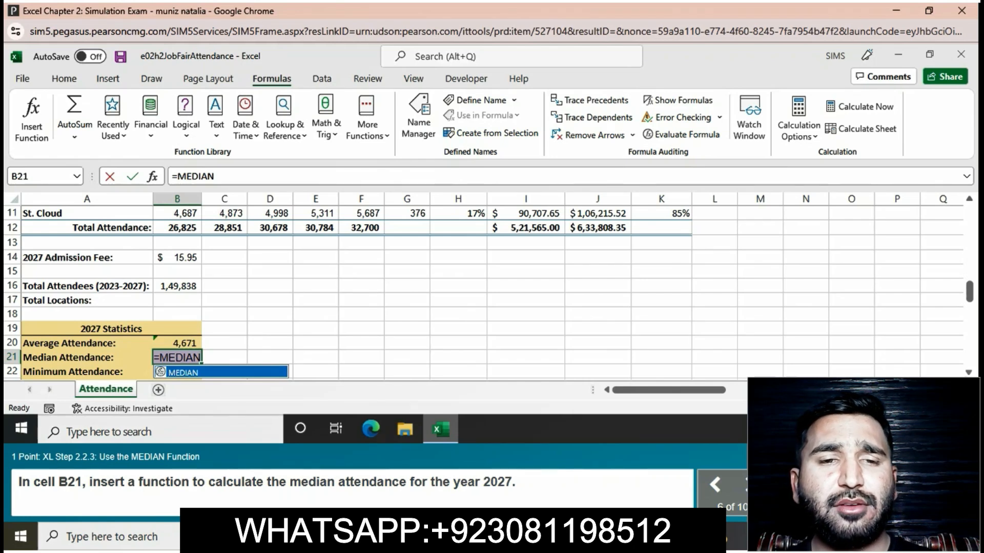
{"action": "type", "text": "("}
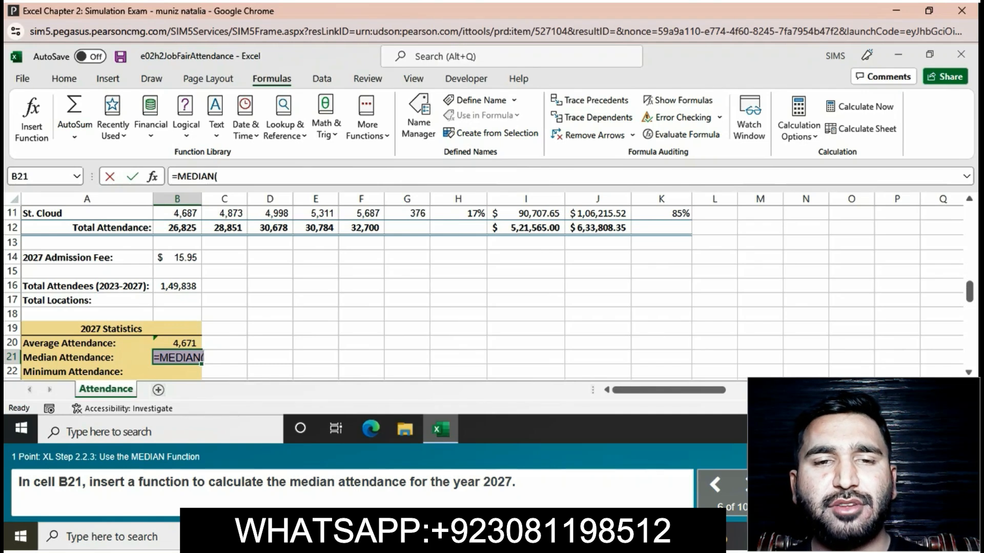
{"action": "type", "text": "F5"}
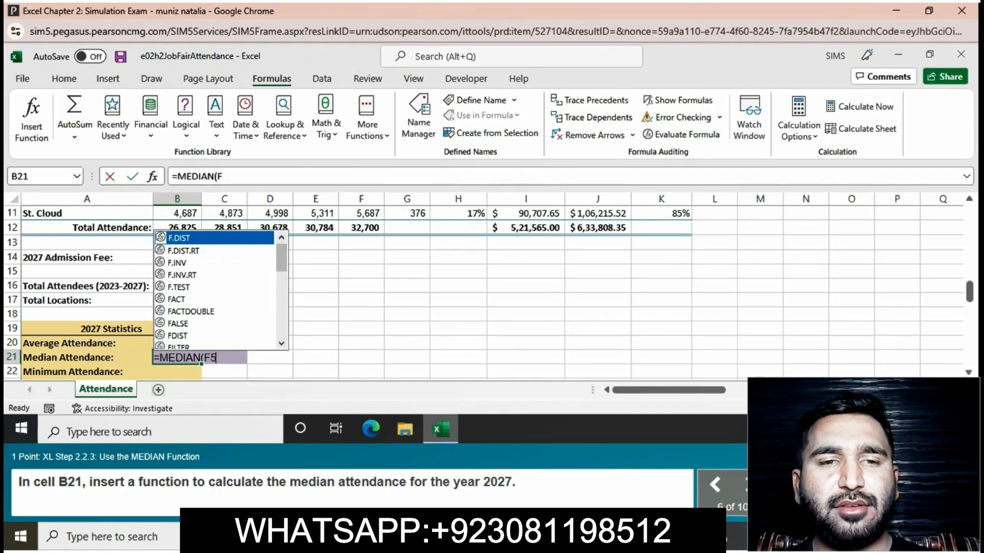
{"action": "type", "text": ":F11"}
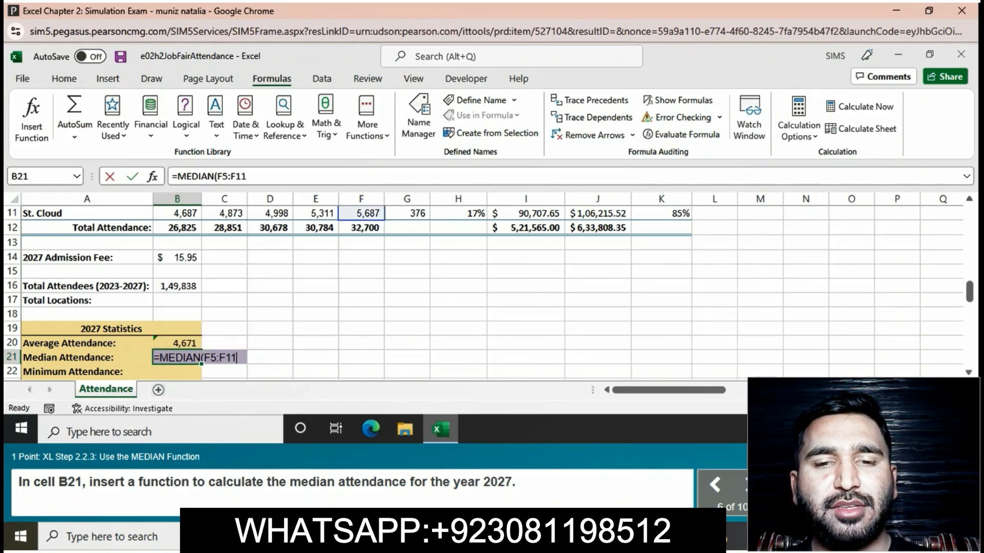
{"action": "type", "text": ")"}
{"action": "key", "text": "Return"}
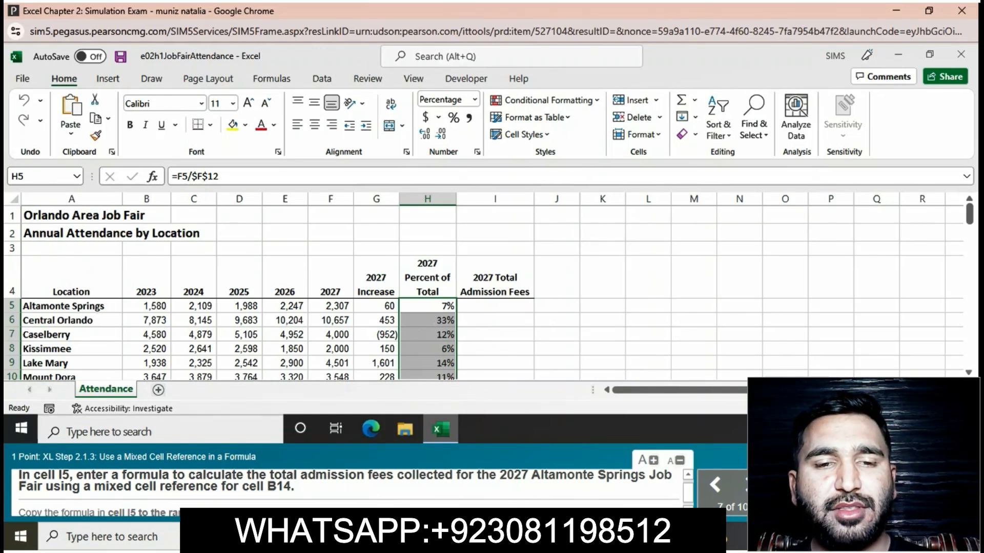
Step: Enter =F5*B$14 in I5, mixed reference to the admission fee in B14
{"action": "left_click", "coordinate": [494, 306]}
{"action": "type", "text": "="}
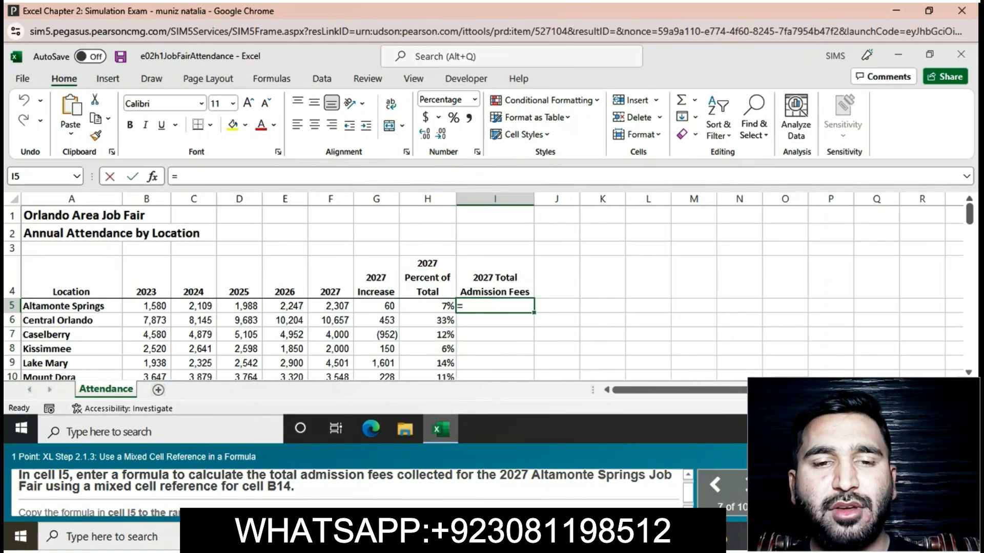
{"action": "type", "text": "F5"}
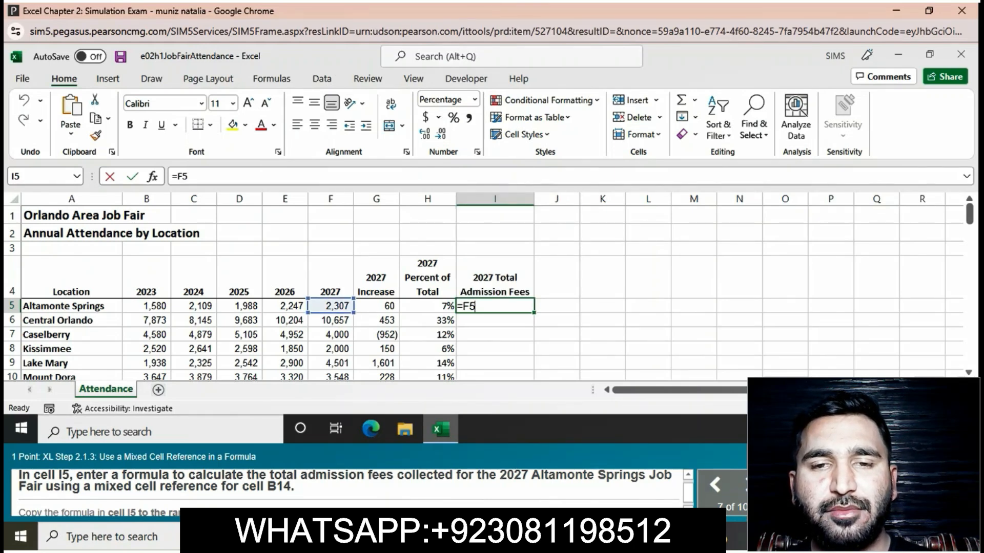
{"action": "type", "text": "*"}
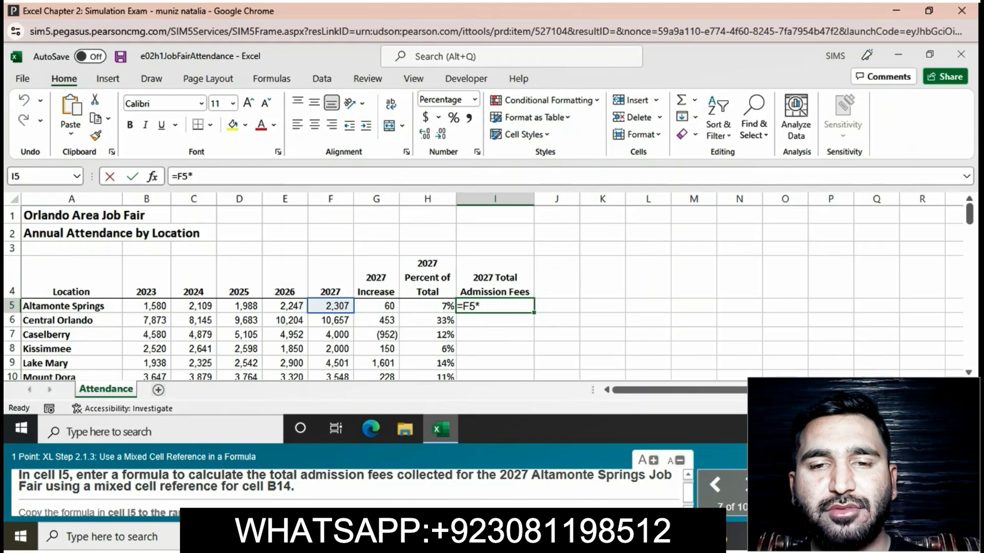
{"action": "type", "text": "B"}
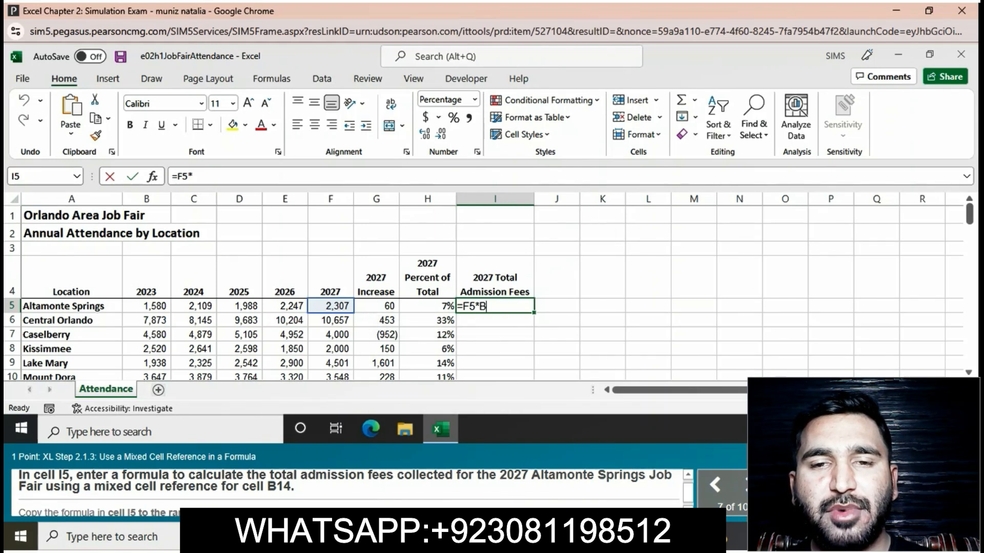
{"action": "type", "text": "$"}
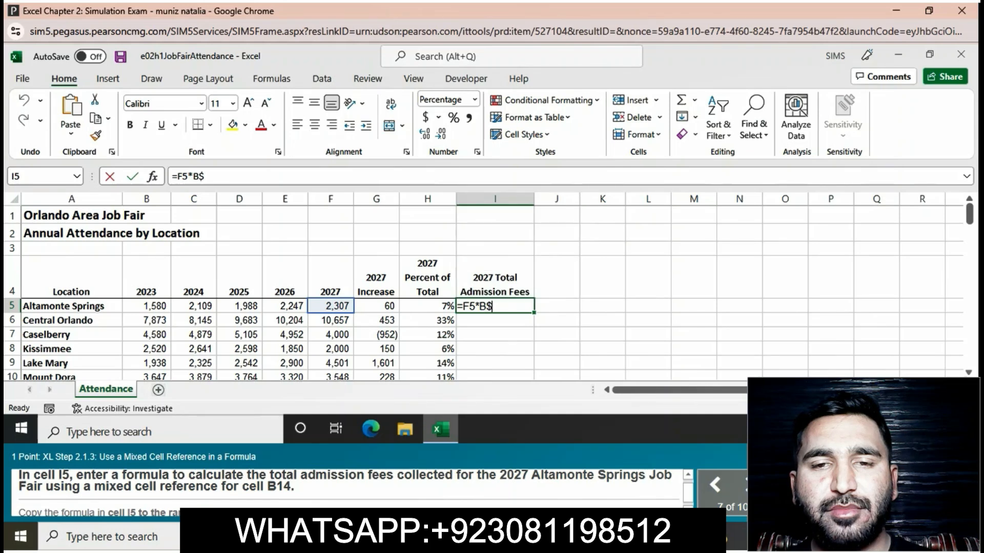
{"action": "type", "text": "14"}
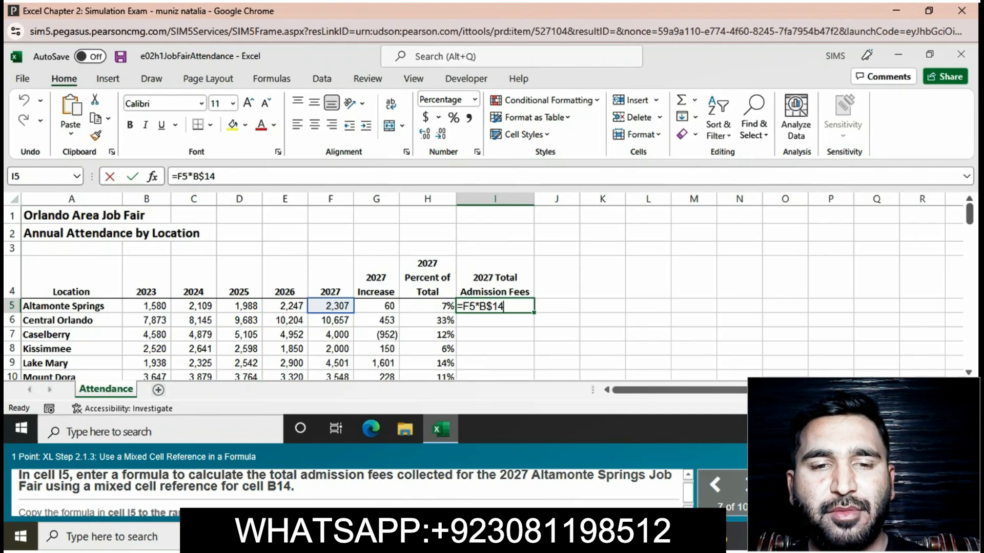
{"action": "key", "text": "Return"}
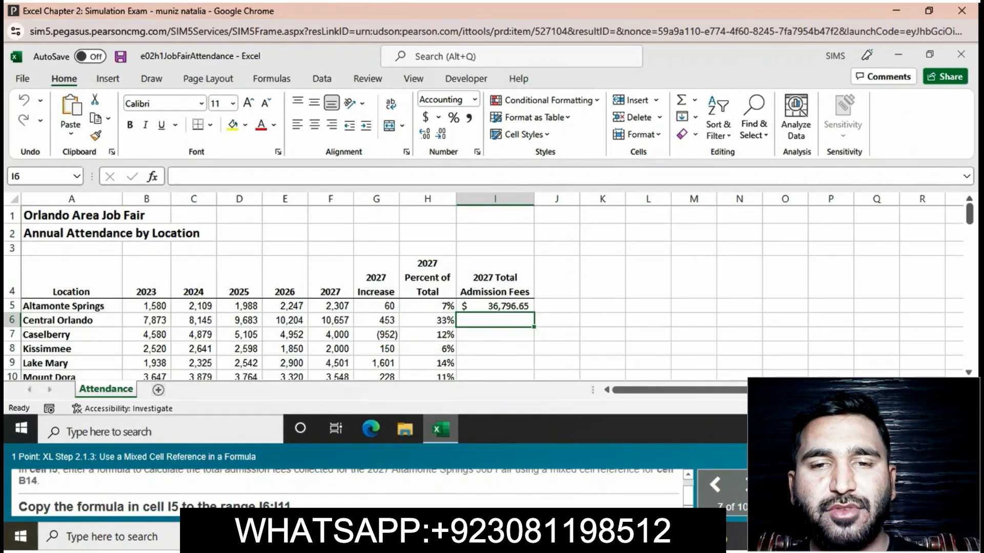
Step: Fill the I5 admission-fee formula down through I11
{"action": "left_click", "coordinate": [495, 306]}
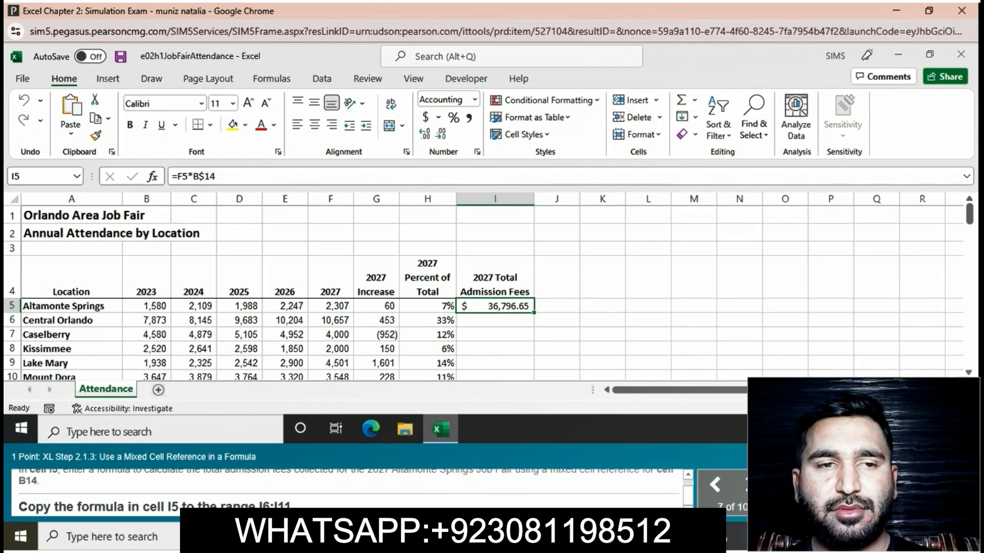
{"action": "mouse_move", "coordinate": [534, 313]}
{"action": "left_mouse_down"}
{"action": "mouse_move", "coordinate": [534, 378]}
{"action": "mouse_move", "coordinate": [534, 306]}
{"action": "left_mouse_up"}
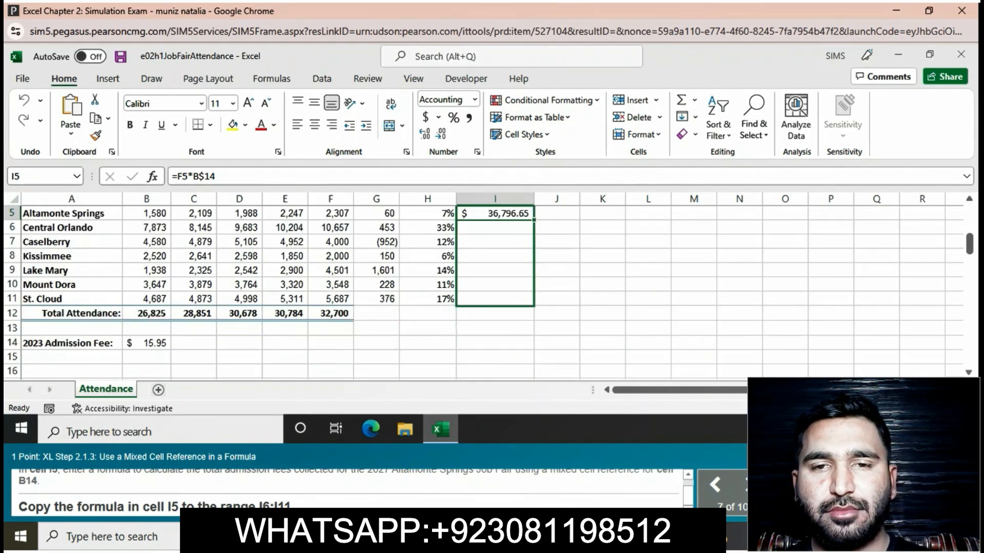